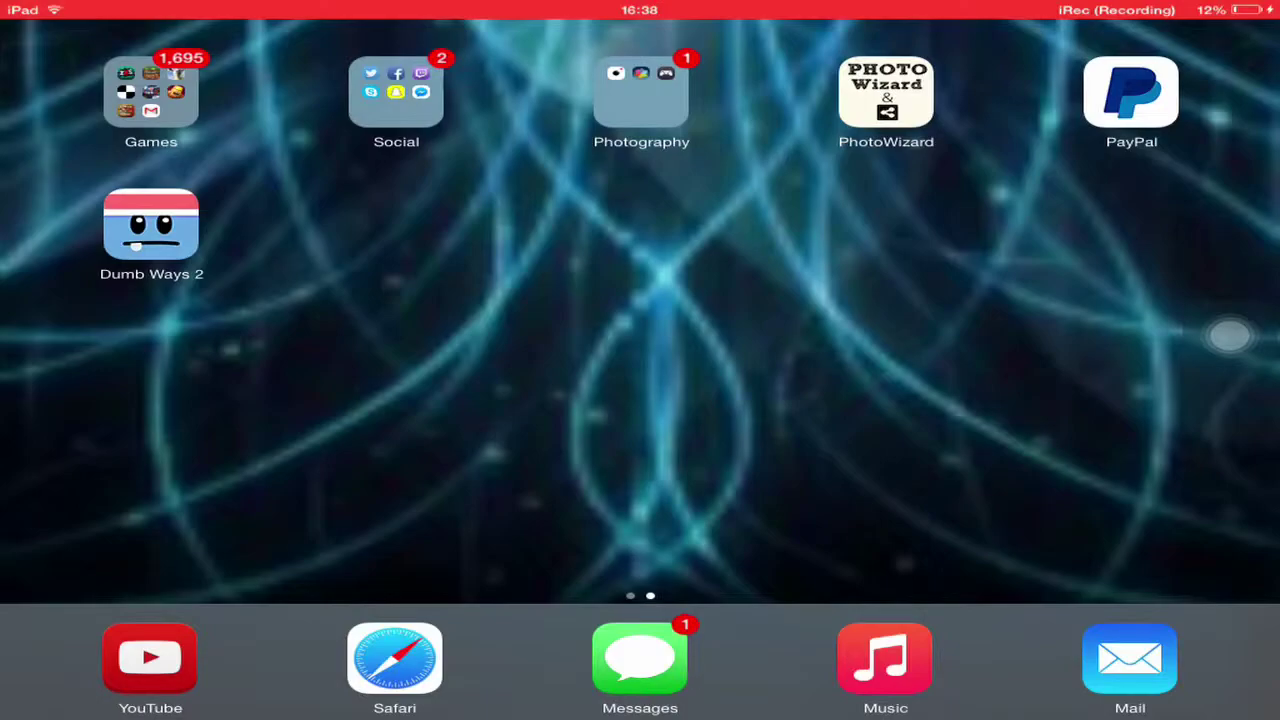
- Open the Games folder on the Home Screen's second page
{"action": "left_click", "coordinate": [886, 92]}
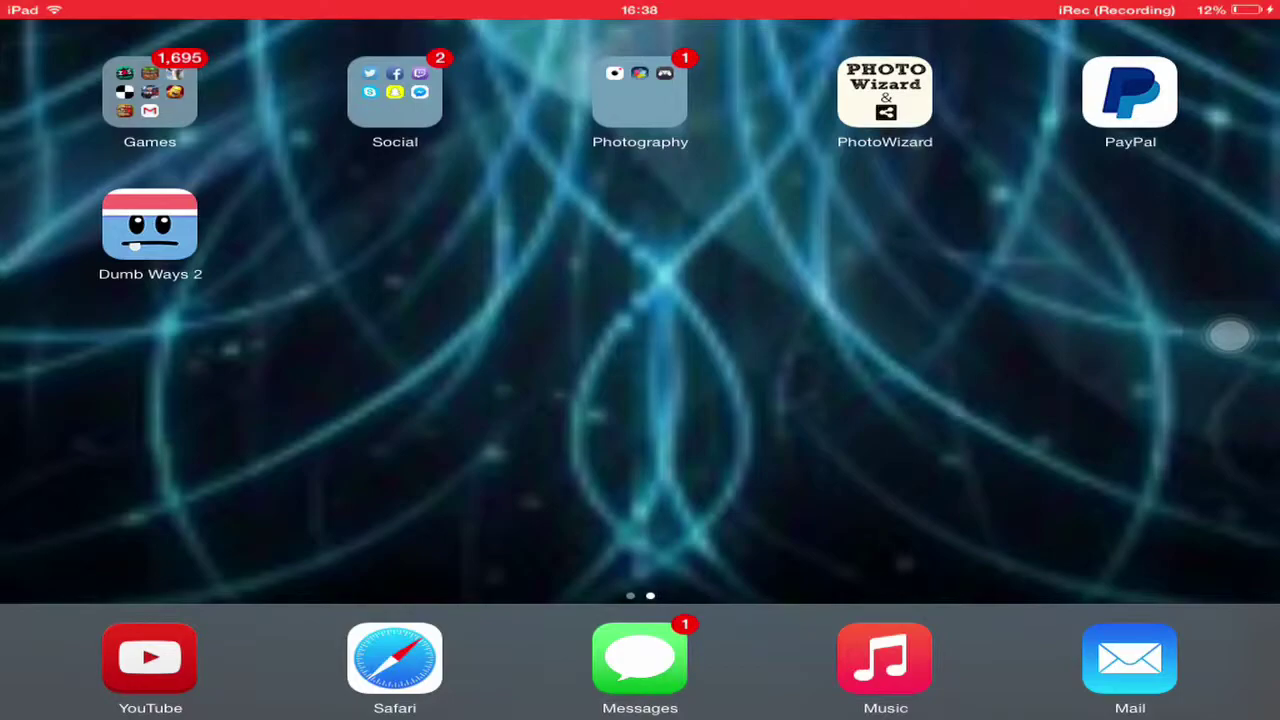
- Close the Games folder and scroll Safari's iEmulators Apps list down to MCPE Maps
{"action": "left_click", "coordinate": [148, 95]}
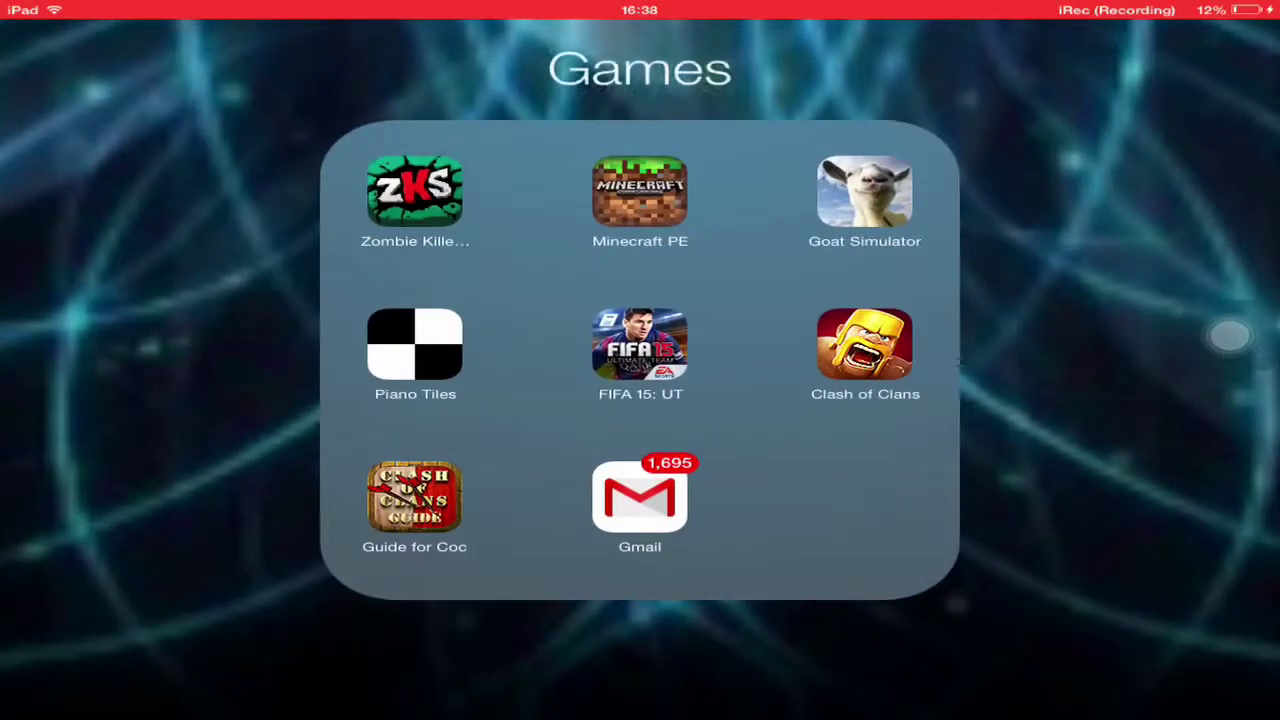
{"action": "key", "text": "Escape"}
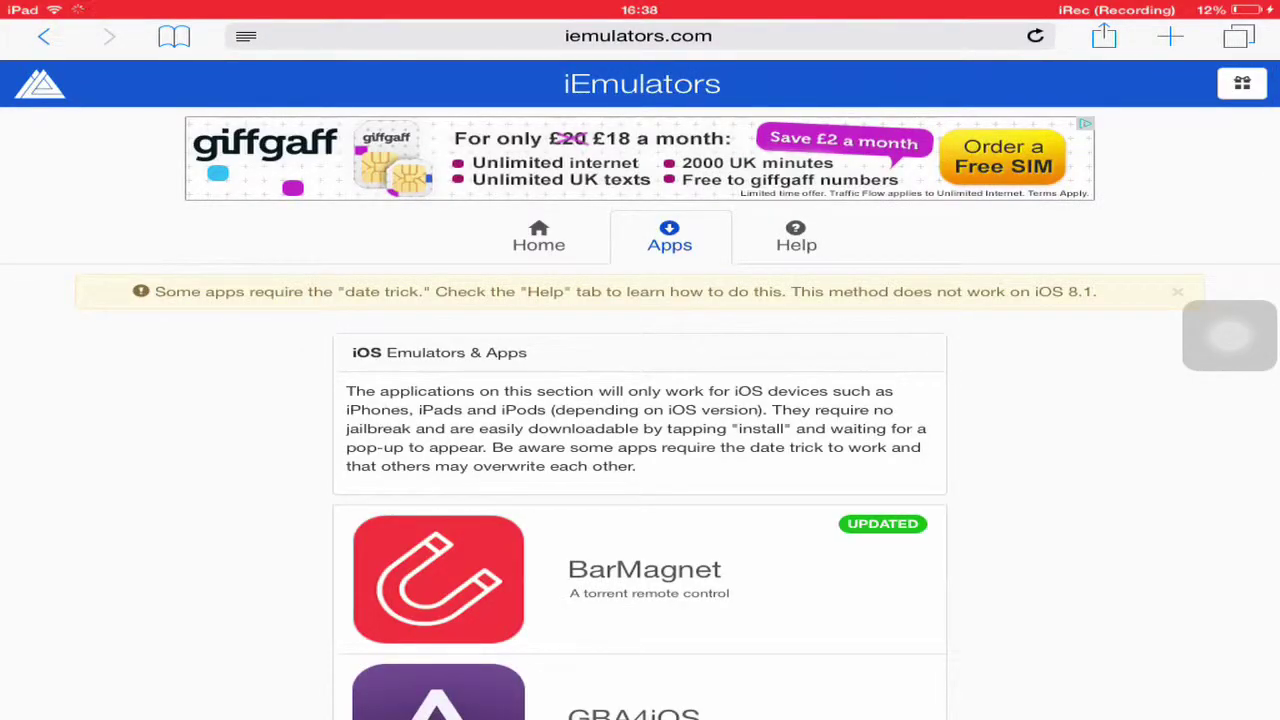
{"action": "scroll", "coordinate": [640, 450], "scroll_direction": "down", "scroll_amount": 3}
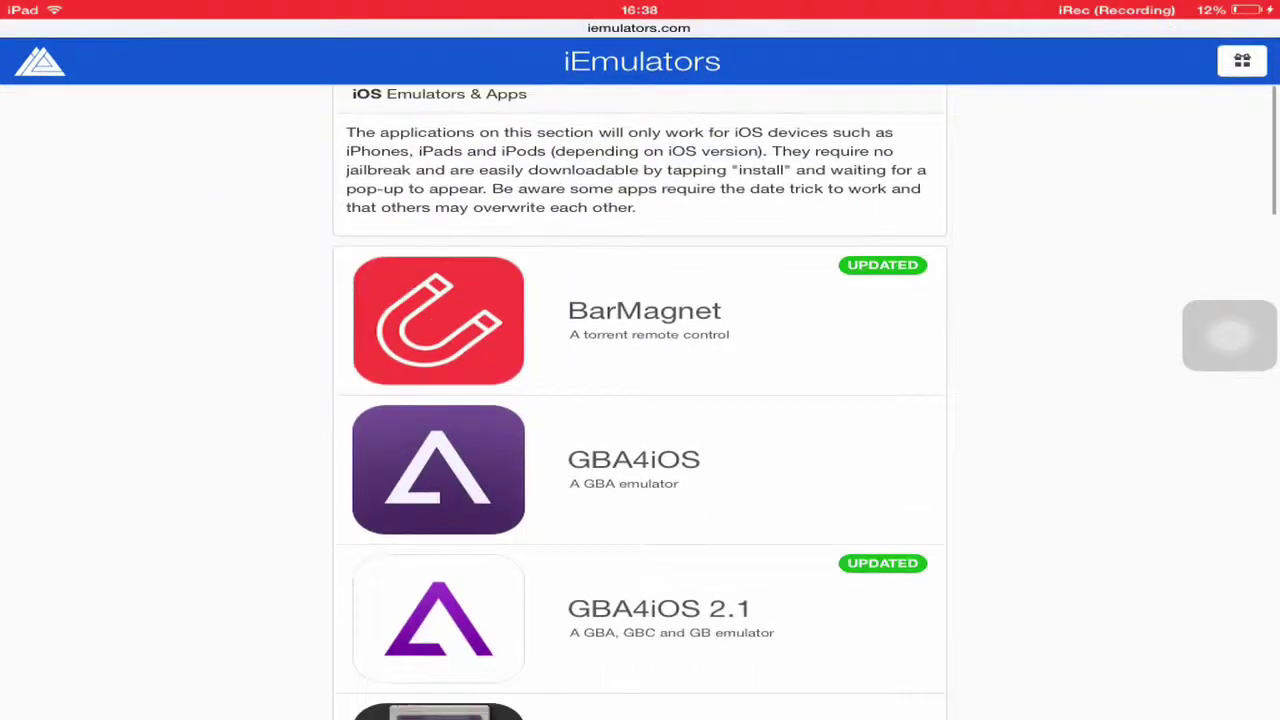
{"action": "scroll", "coordinate": [640, 450], "scroll_direction": "down", "scroll_amount": 5}
{"action": "scroll", "coordinate": [640, 450], "scroll_direction": "down", "scroll_amount": 3}
{"action": "scroll", "coordinate": [640, 450], "scroll_direction": "down", "scroll_amount": 4}
{"action": "scroll", "coordinate": [640, 400], "scroll_direction": "down", "scroll_amount": 5}
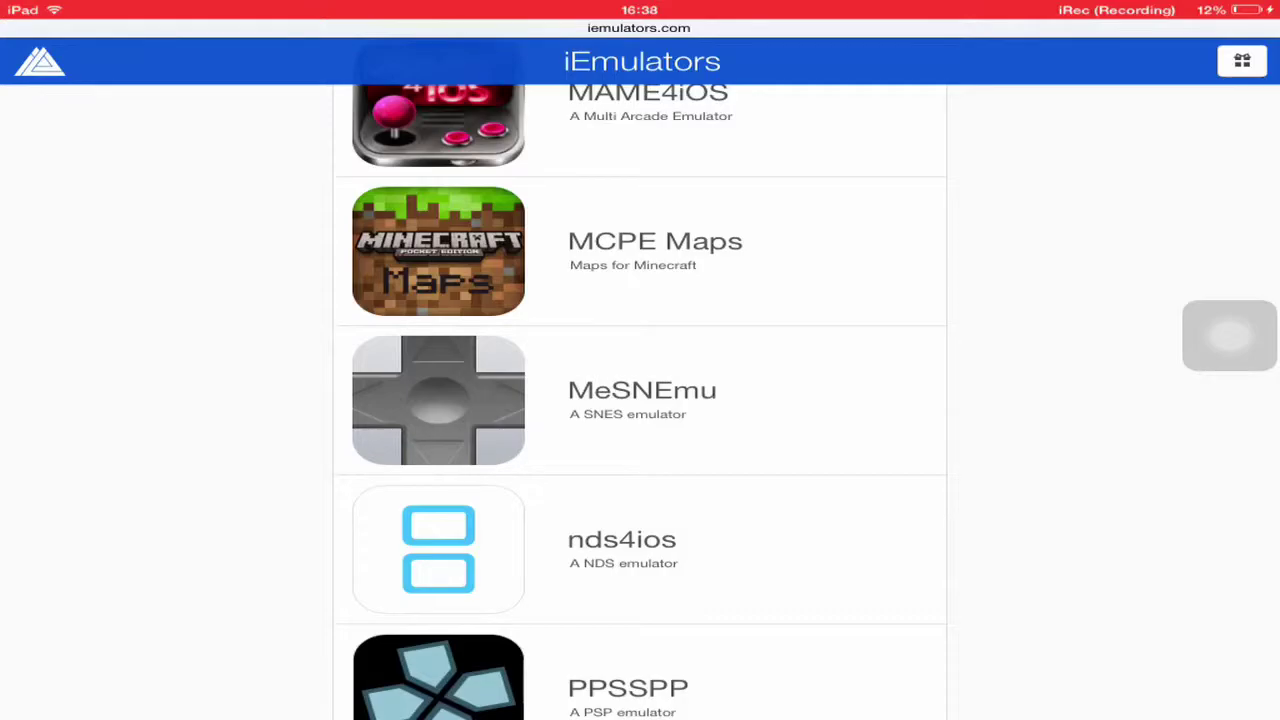
- Install MCPE Maps from its iEmulators details popup, confirming the install alert
{"action": "left_click", "coordinate": [655, 250]}
{"action": "scroll", "coordinate": [640, 450], "scroll_direction": "down", "scroll_amount": 10}
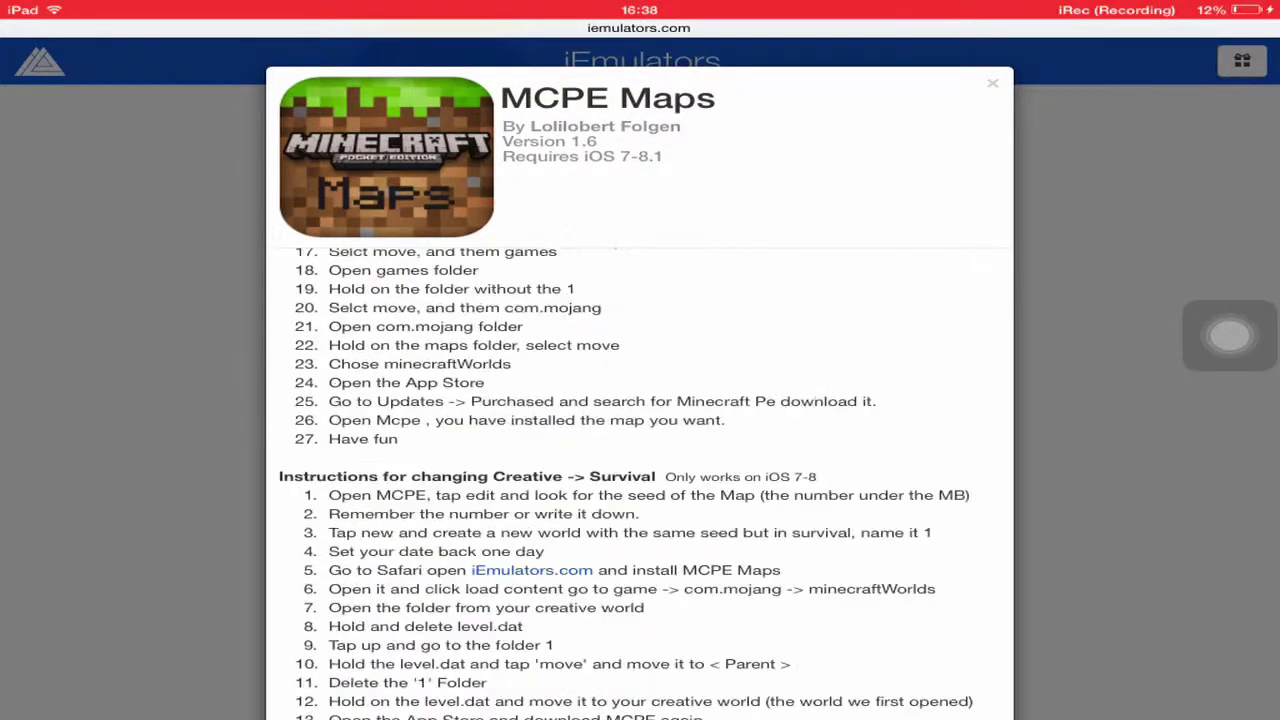
{"action": "scroll", "coordinate": [640, 480], "scroll_direction": "up", "scroll_amount": 2}
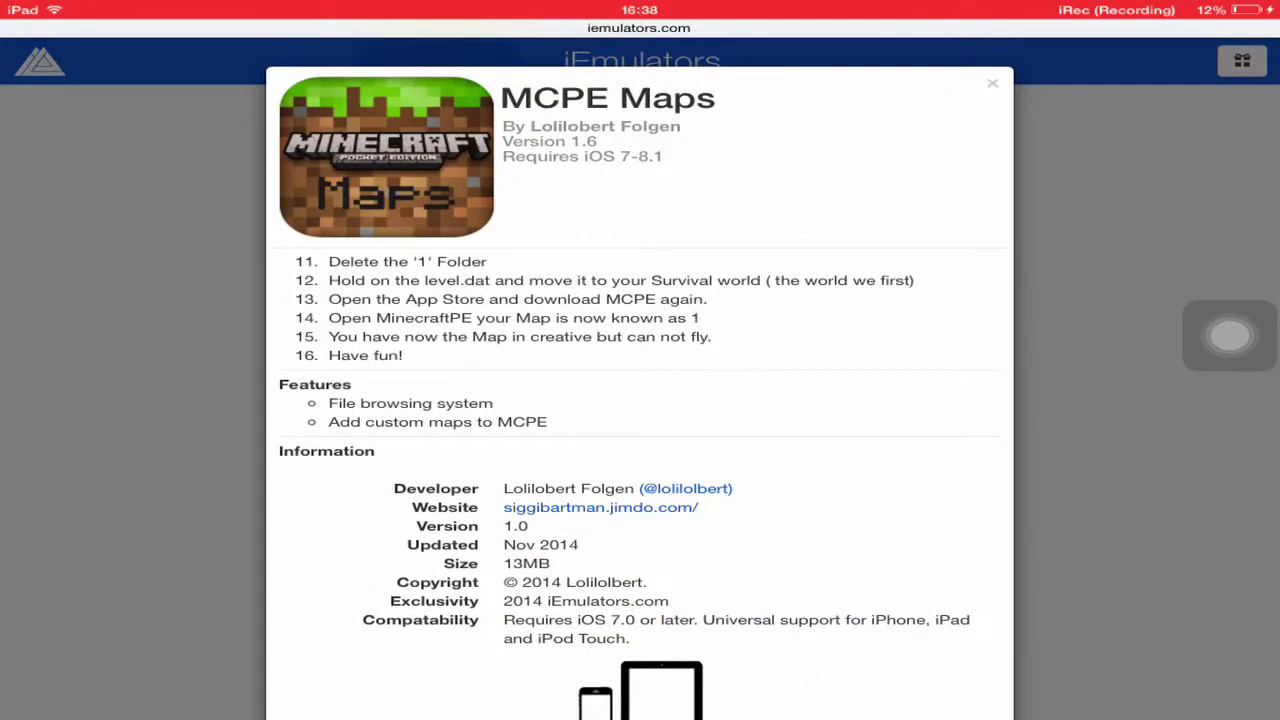
{"action": "scroll", "coordinate": [640, 400], "scroll_direction": "down", "scroll_amount": 3}
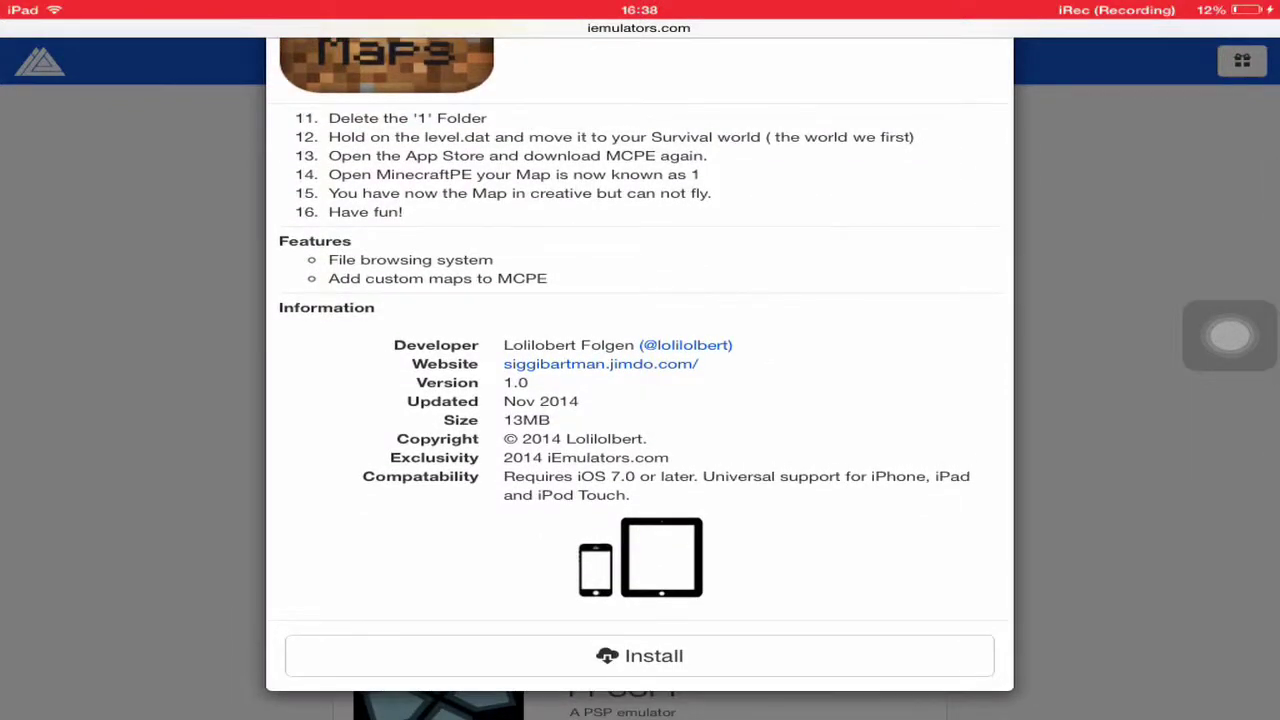
{"action": "left_click", "coordinate": [640, 655]}
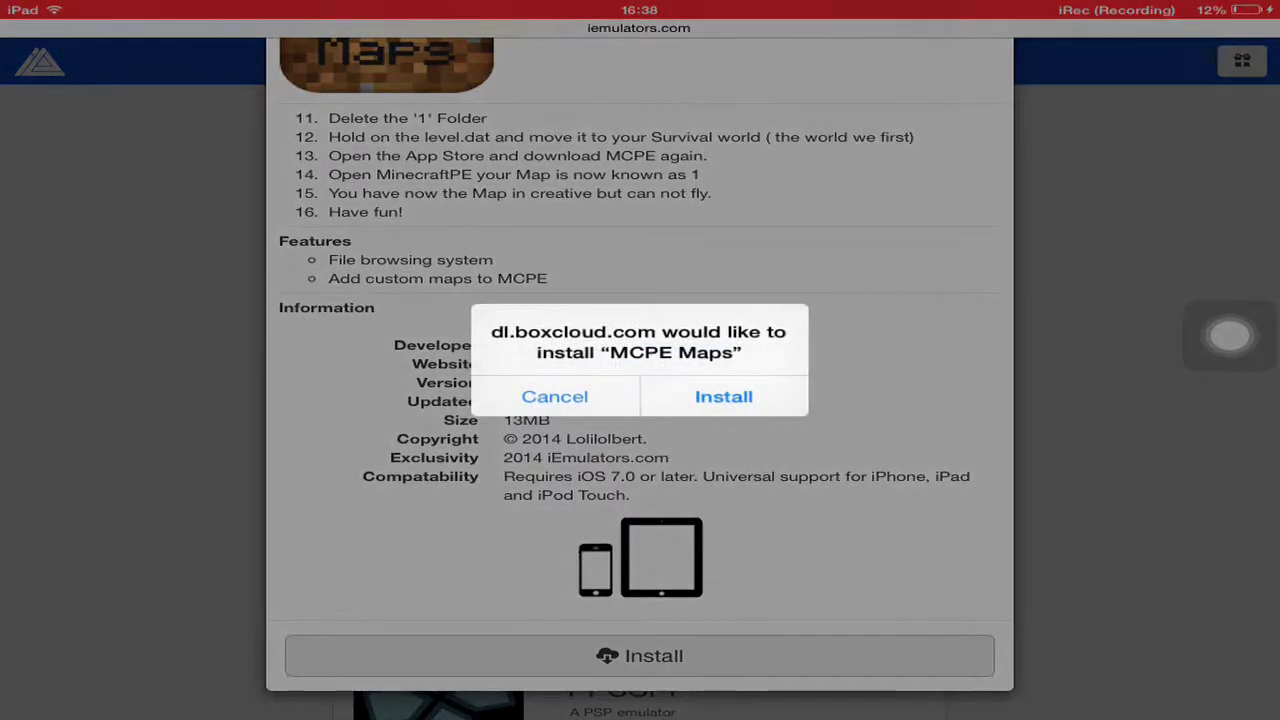
{"action": "left_click", "coordinate": [723, 396]}
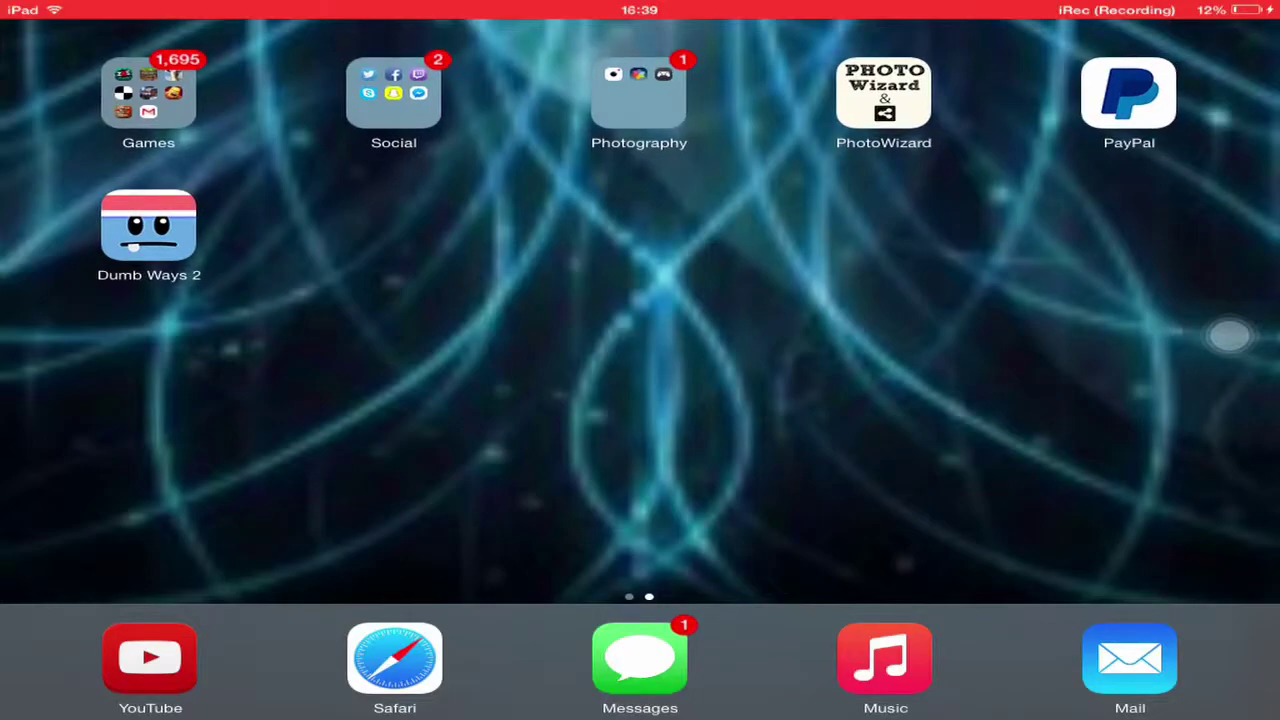
- Google 'mcpe maps' in Safari and open the Minecraft Forum MCPE: Maps result
{"action": "left_click", "coordinate": [148, 95]}
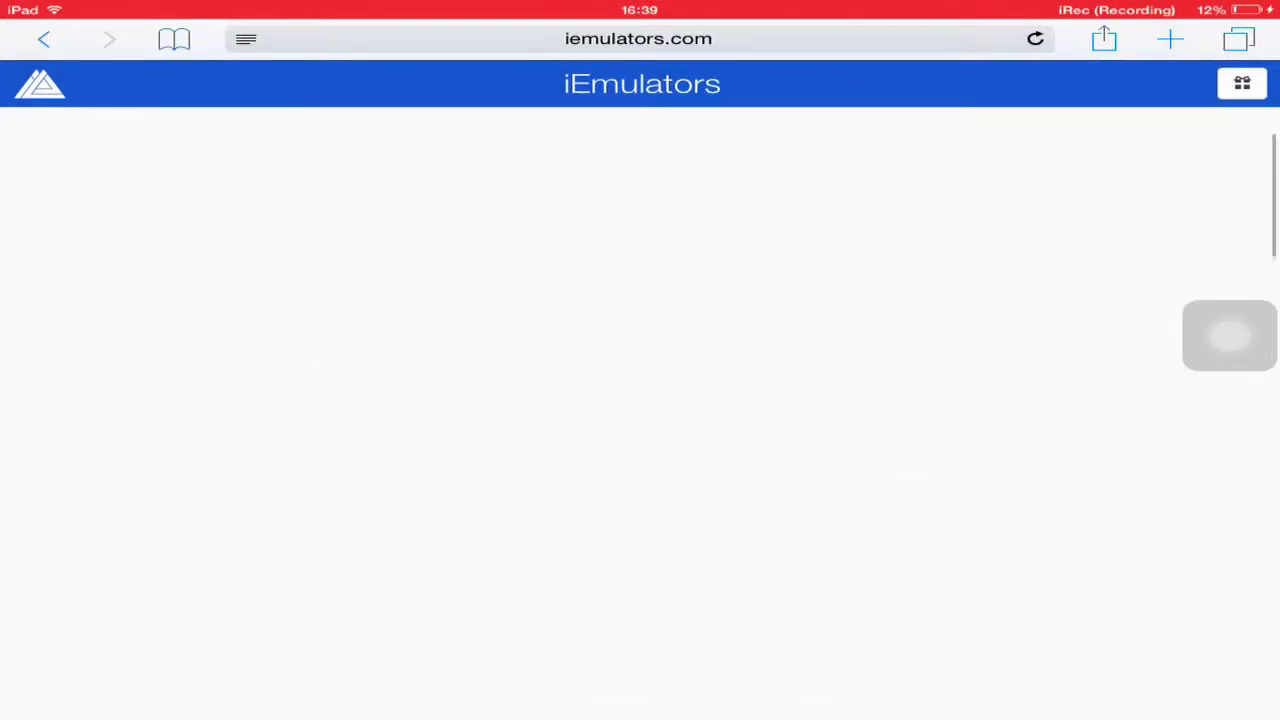
{"action": "left_click", "coordinate": [638, 38]}
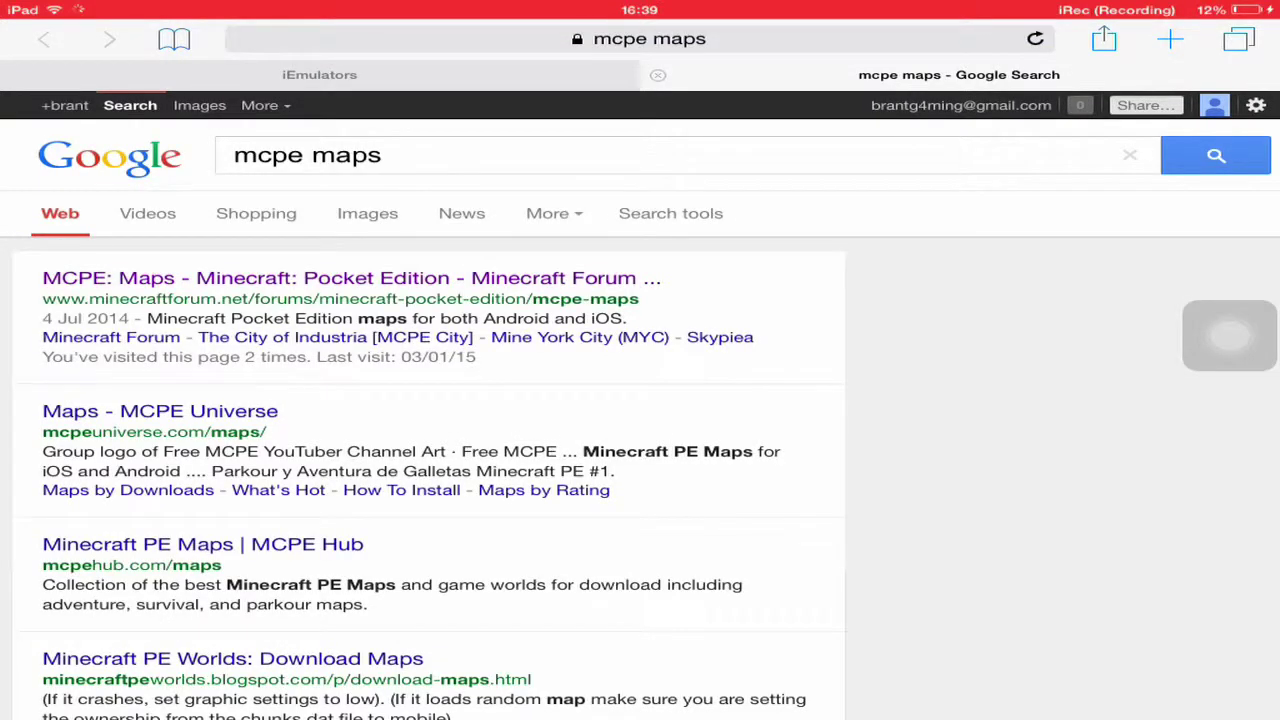
{"action": "left_click", "coordinate": [351, 278]}
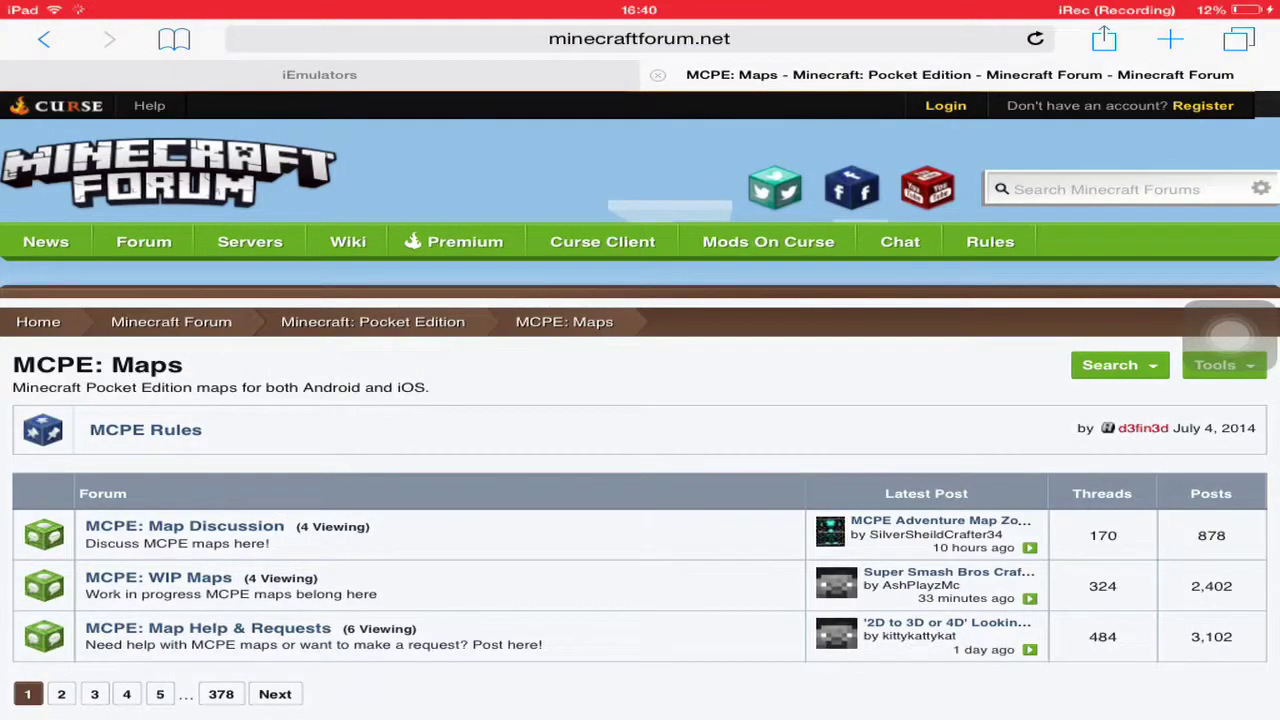
- Scroll the MCPE: Maps board to find and open The City of Industria [MCPE City] thread
{"action": "scroll", "coordinate": [1228, 335], "scroll_direction": "down", "scroll_amount": 5}
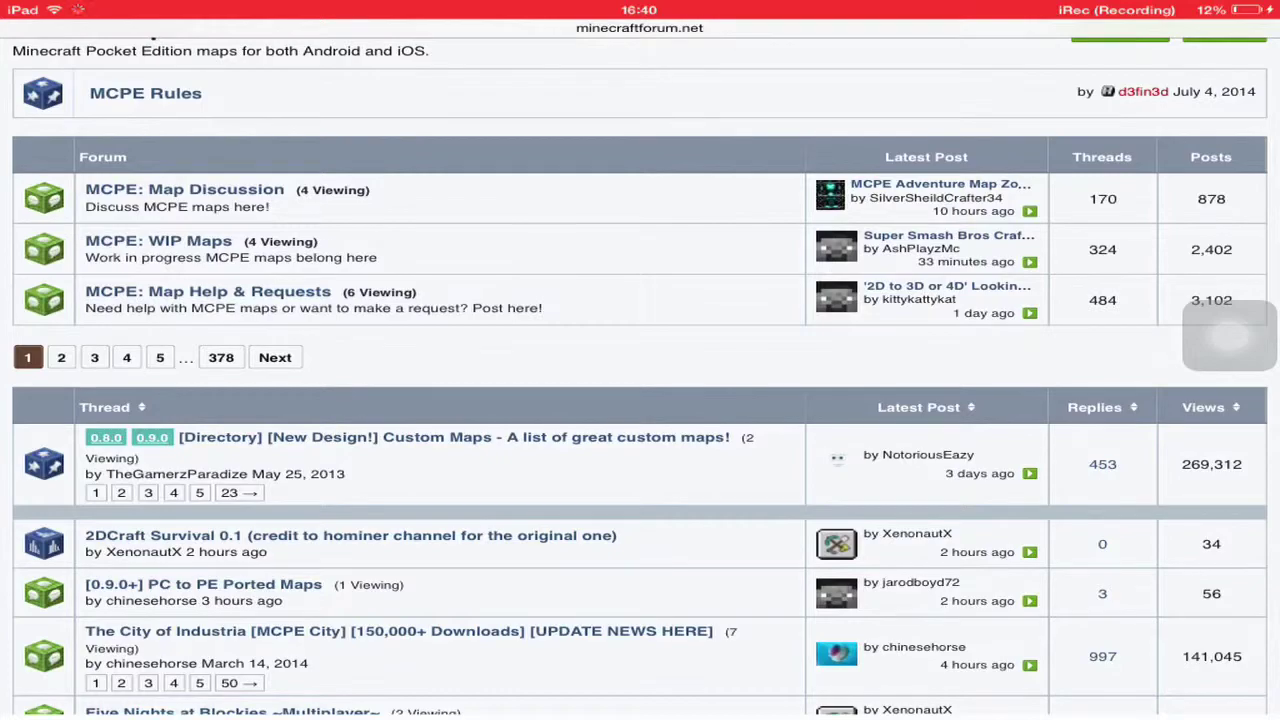
{"action": "scroll", "coordinate": [640, 380], "scroll_direction": "down", "scroll_amount": 3}
{"action": "scroll", "coordinate": [640, 380], "scroll_direction": "down", "scroll_amount": 1}
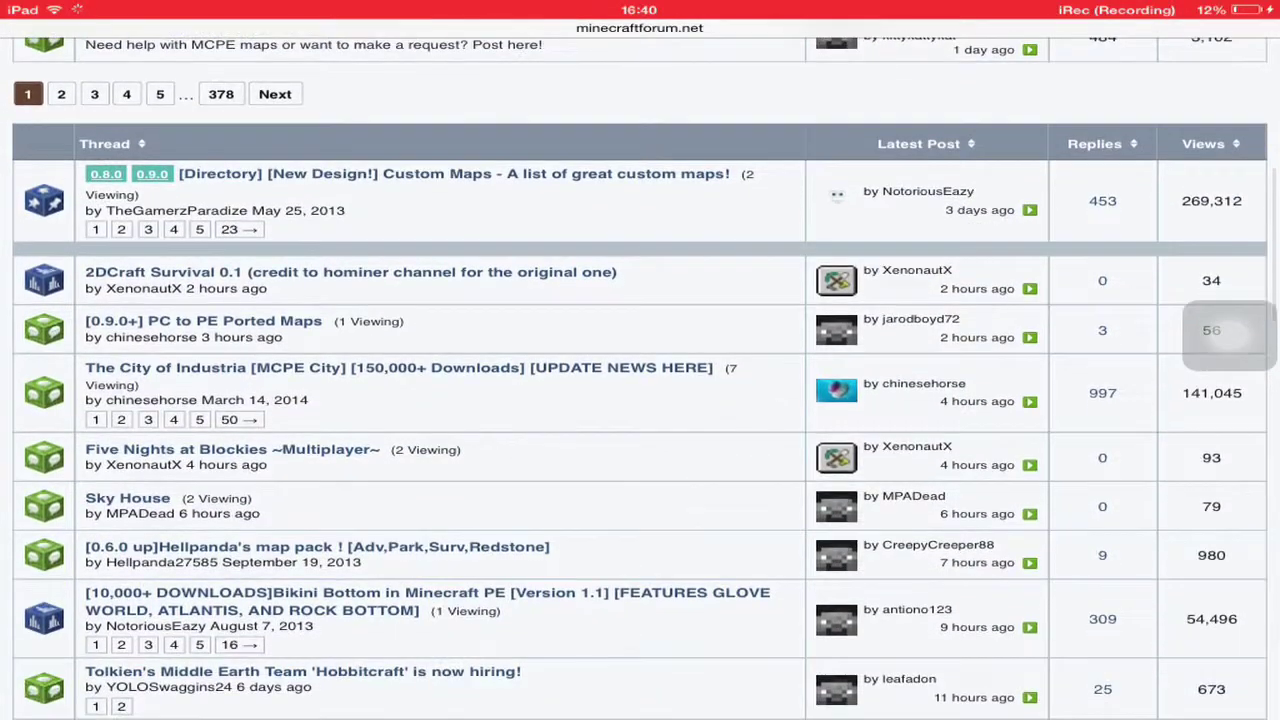
{"action": "scroll", "coordinate": [1228, 335], "scroll_direction": "up", "scroll_amount": 2}
{"action": "scroll", "coordinate": [1228, 335], "scroll_direction": "down", "scroll_amount": 3}
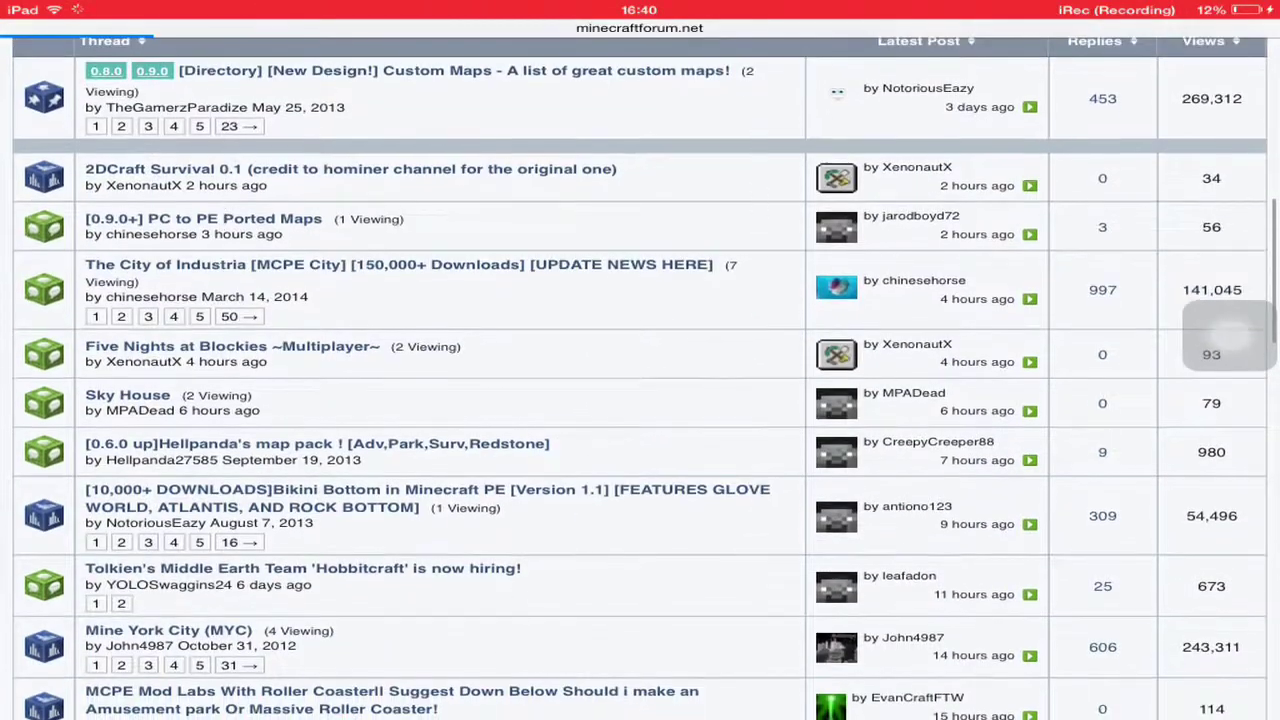
{"action": "scroll", "coordinate": [640, 380], "scroll_direction": "down", "scroll_amount": 1}
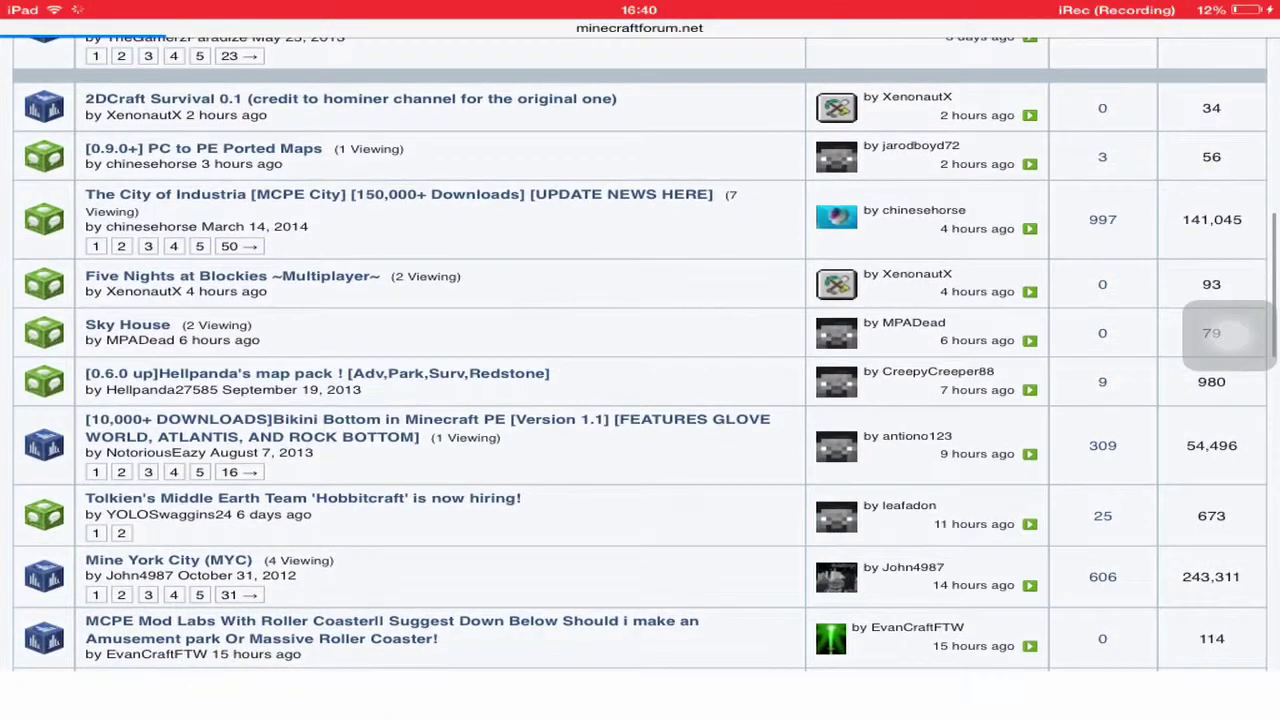
{"action": "scroll", "coordinate": [1228, 335], "scroll_direction": "up", "scroll_amount": 1}
{"action": "scroll", "coordinate": [1228, 335], "scroll_direction": "up", "scroll_amount": 1}
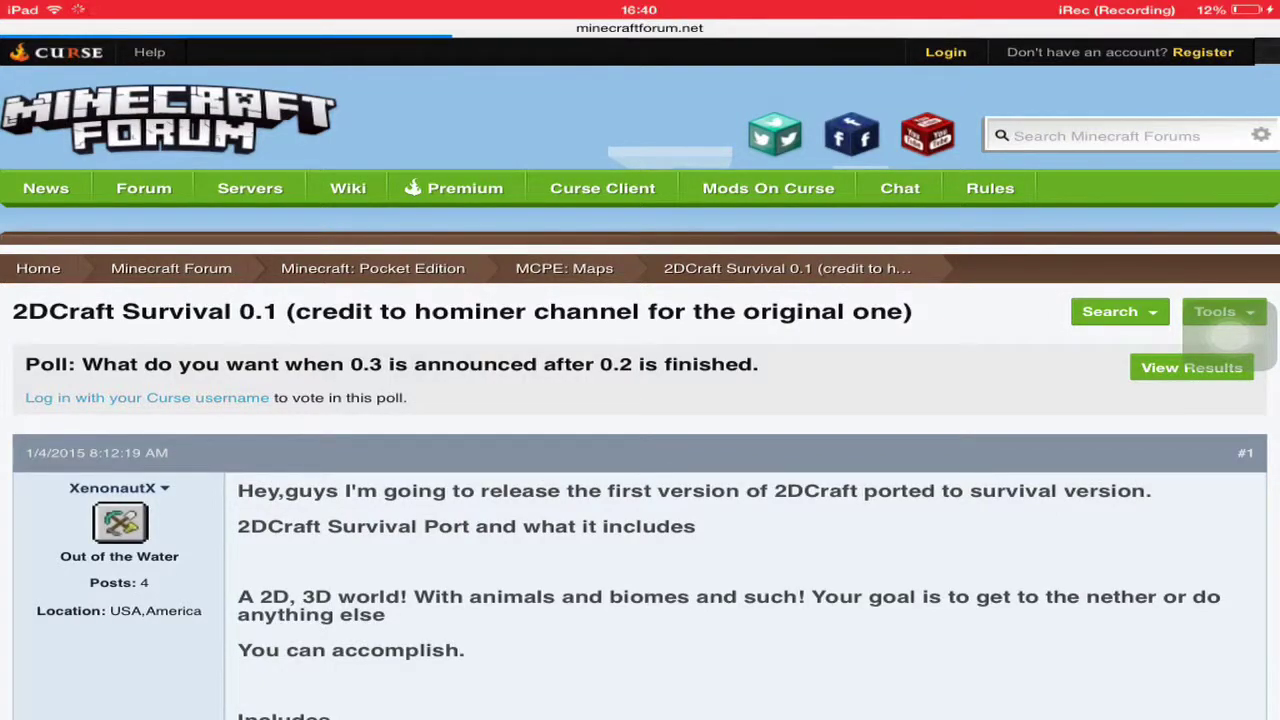
{"action": "scroll", "coordinate": [1228, 335], "scroll_direction": "up", "scroll_amount": 1}
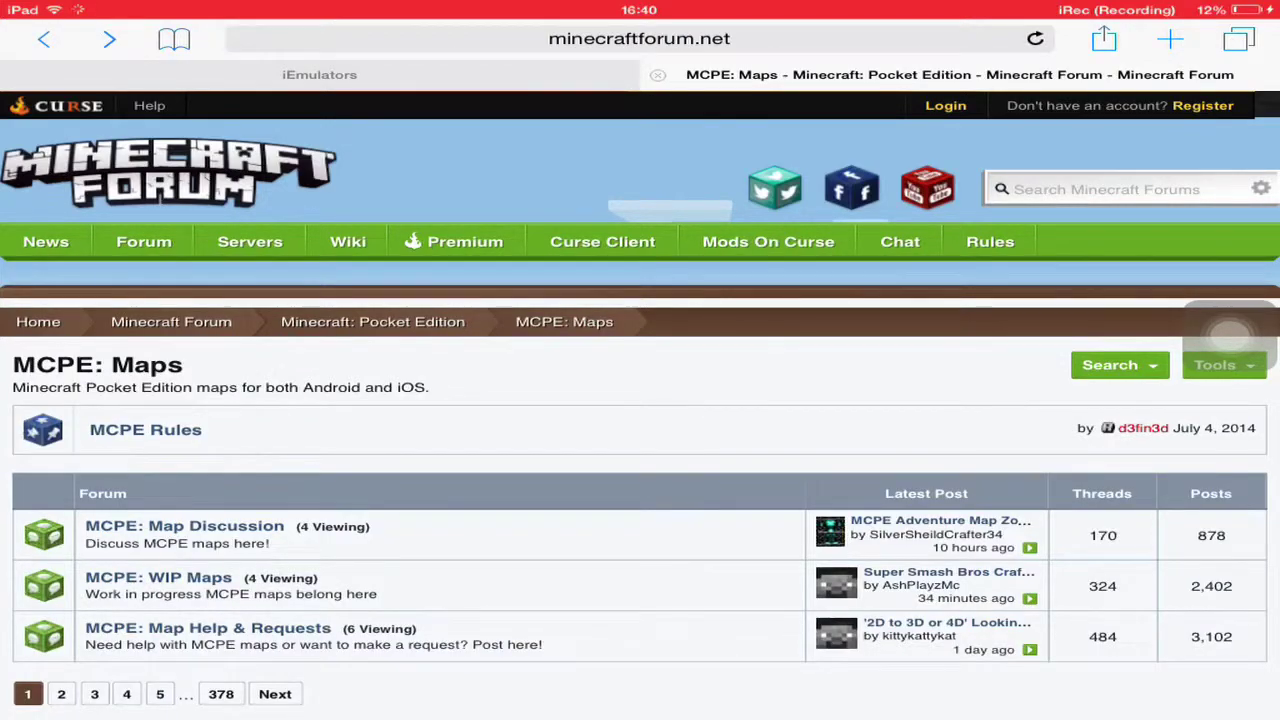
{"action": "scroll", "coordinate": [640, 400], "scroll_direction": "down", "scroll_amount": 10}
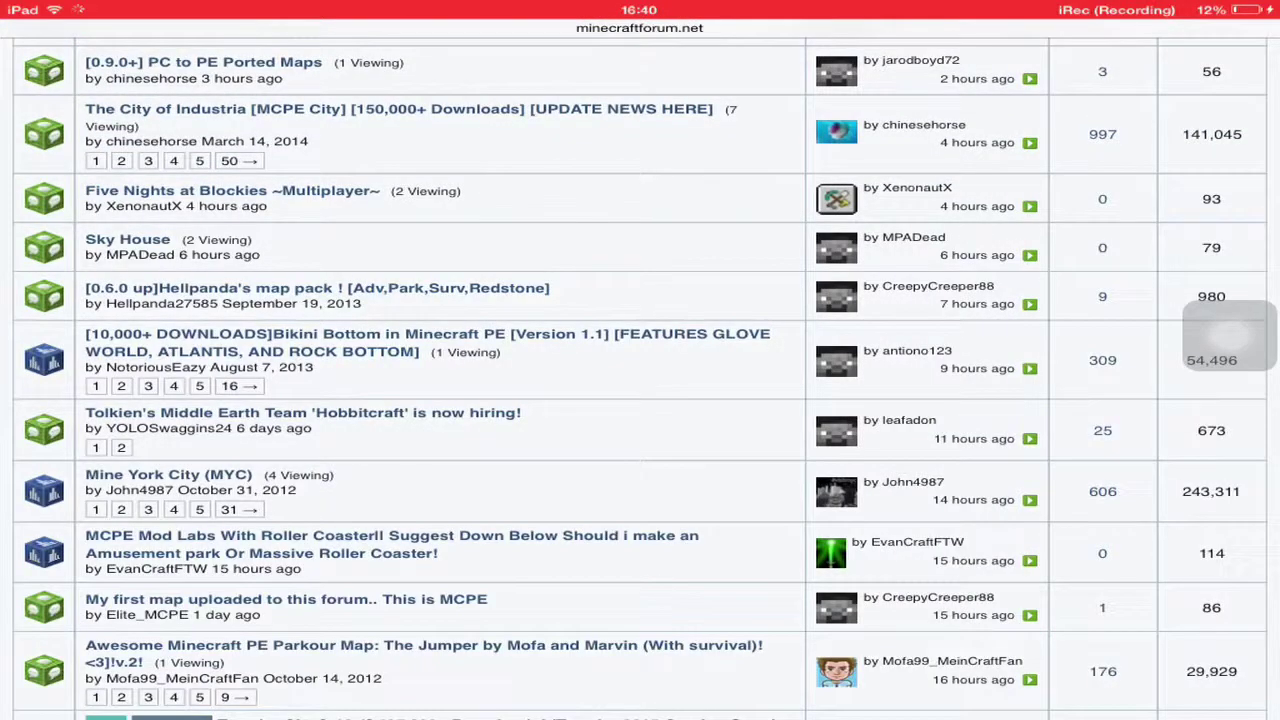
{"action": "scroll", "coordinate": [1228, 335], "scroll_direction": "up", "scroll_amount": 2}
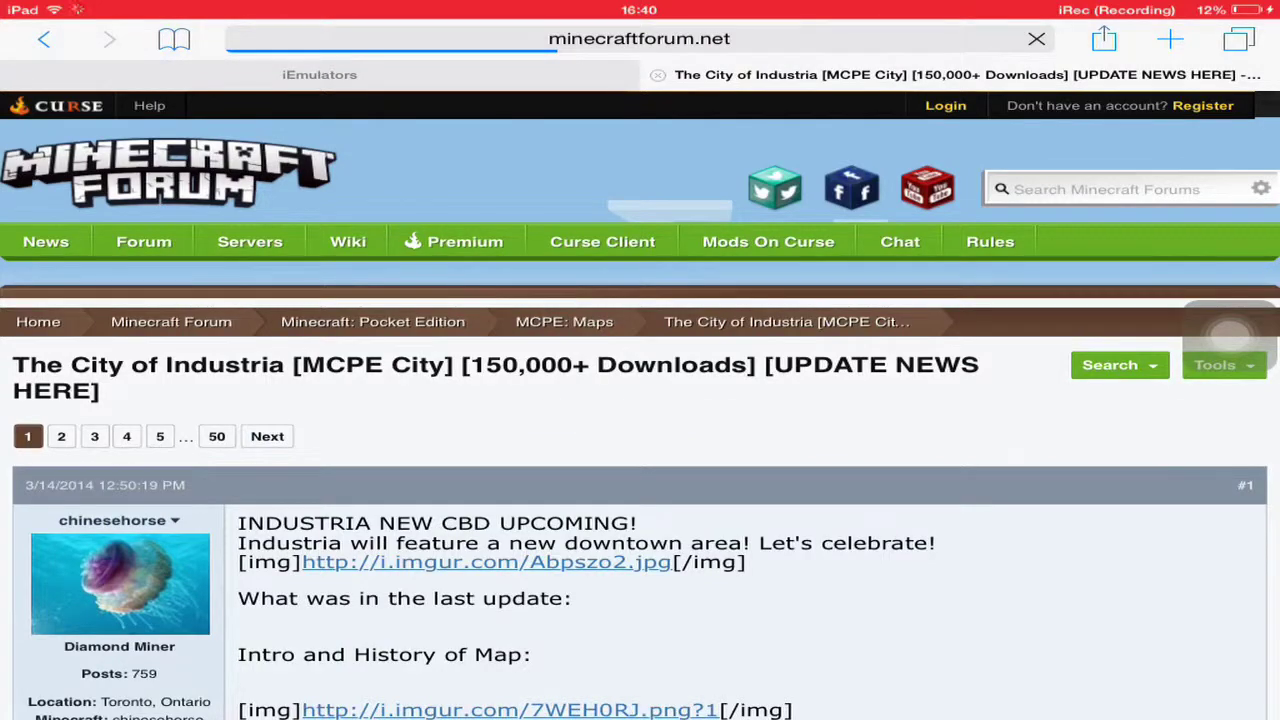
- Scroll the Industria post past the YouTube review to the Download and Installation Process spoiler
{"action": "scroll", "coordinate": [640, 400], "scroll_direction": "down", "scroll_amount": 5}
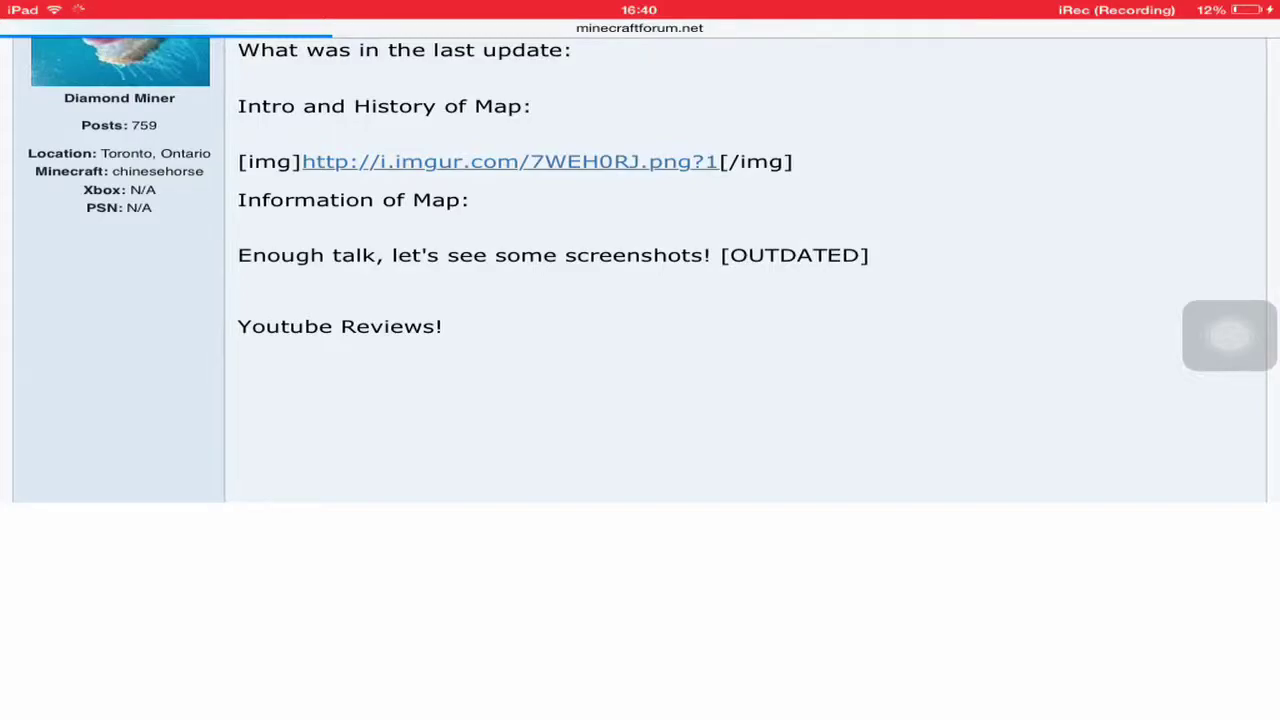
{"action": "scroll", "coordinate": [640, 400], "scroll_direction": "up", "scroll_amount": 5}
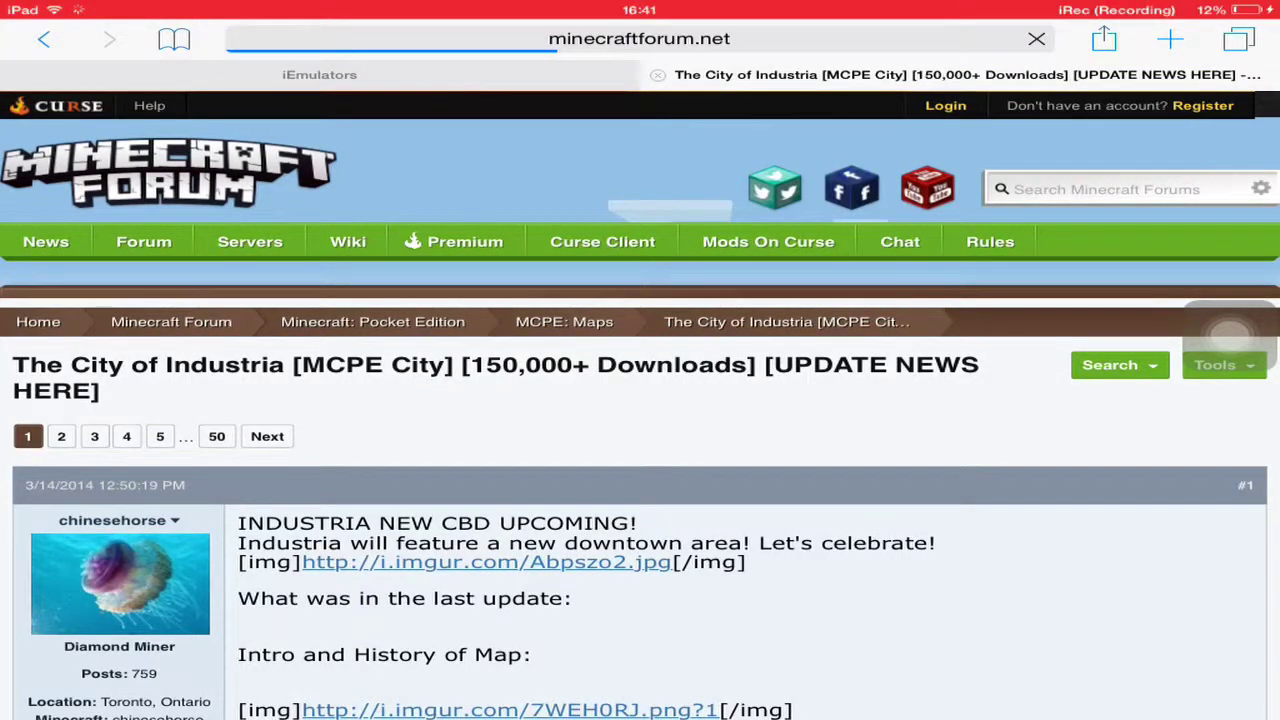
{"action": "scroll", "coordinate": [640, 400], "scroll_direction": "down", "scroll_amount": 3}
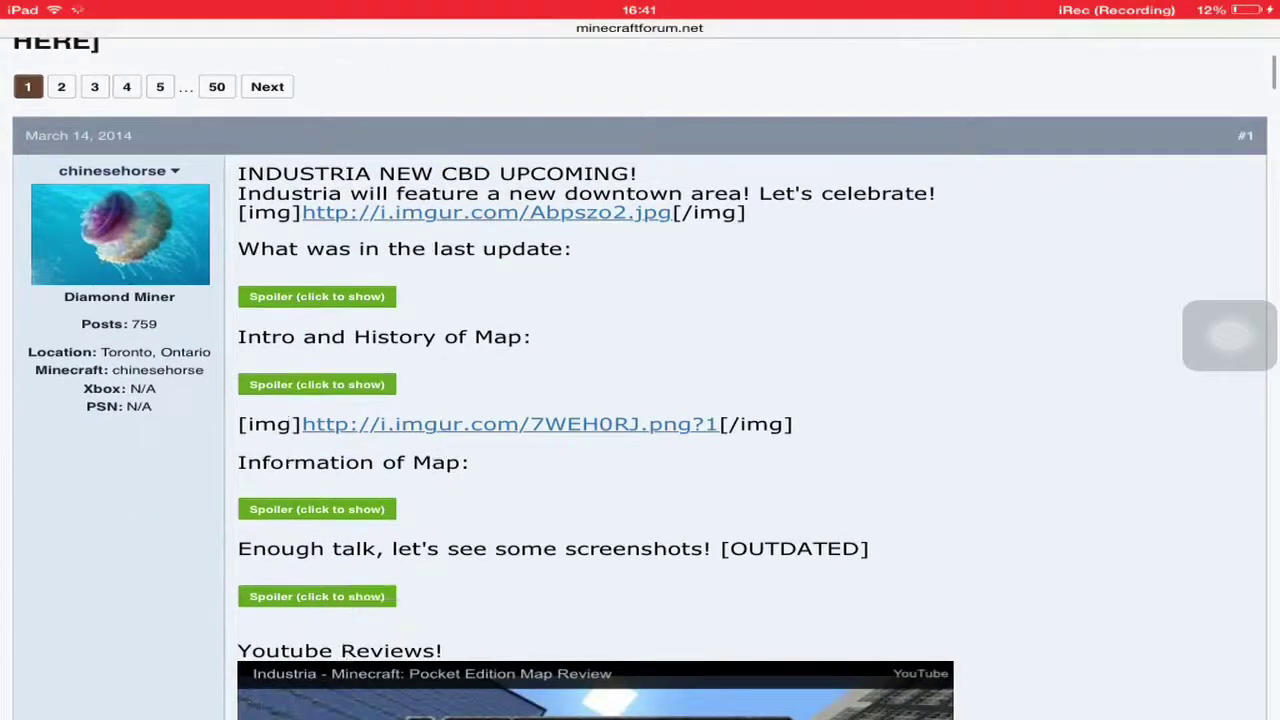
{"action": "scroll", "coordinate": [640, 400], "scroll_direction": "down", "scroll_amount": 3}
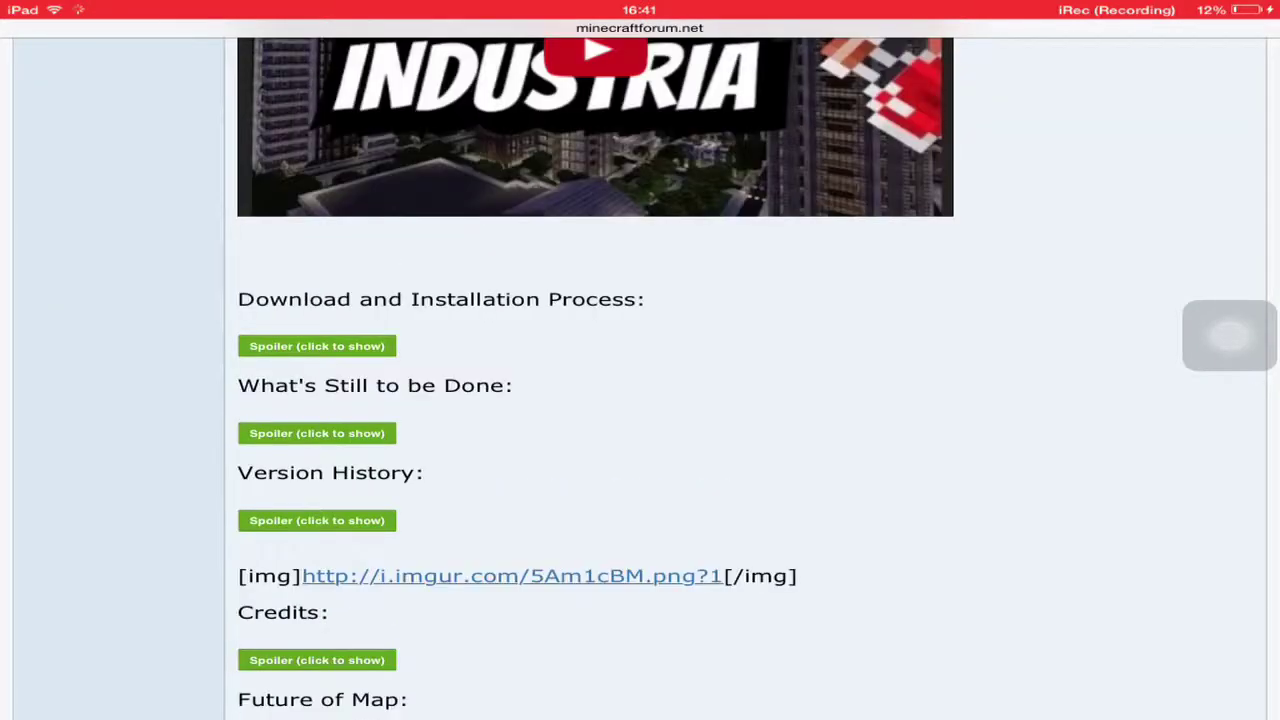
{"action": "scroll", "coordinate": [640, 400], "scroll_direction": "down", "scroll_amount": 2}
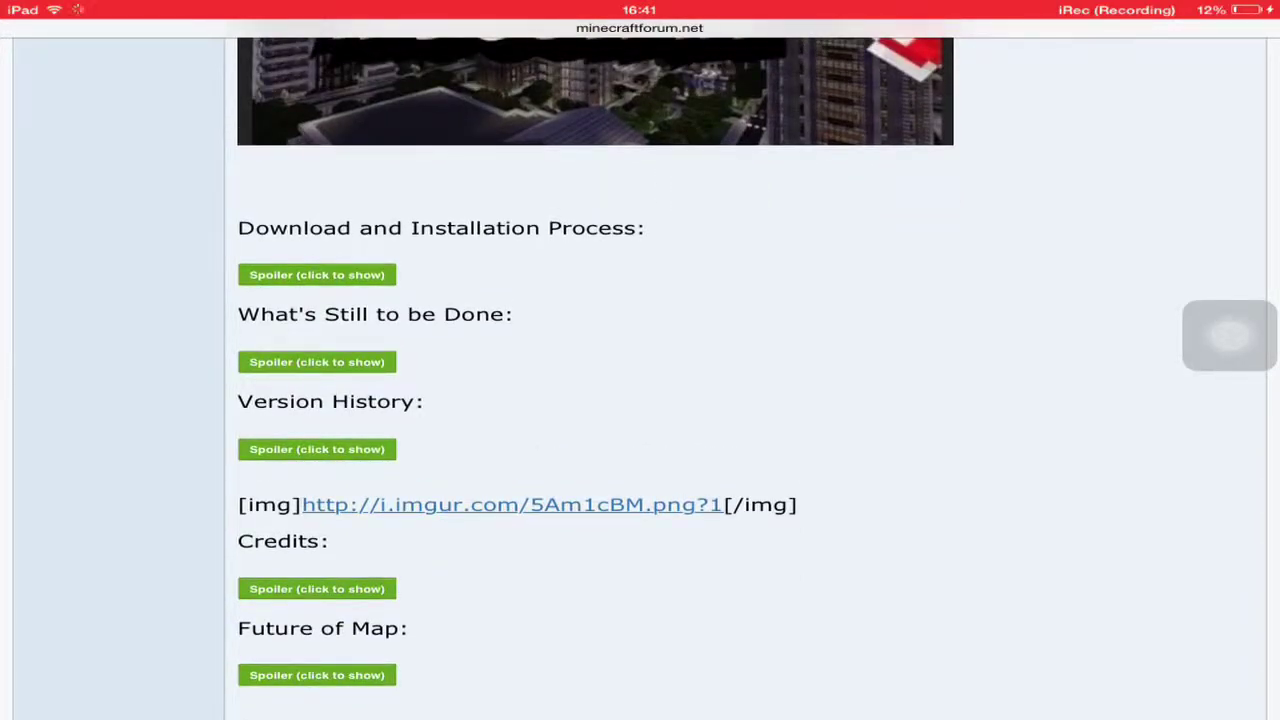
- Download IndustriaCreativeV.1.1.2.zip via MediaFire and open it in MCPE Maps' Load Content list
{"action": "left_click", "coordinate": [317, 274]}
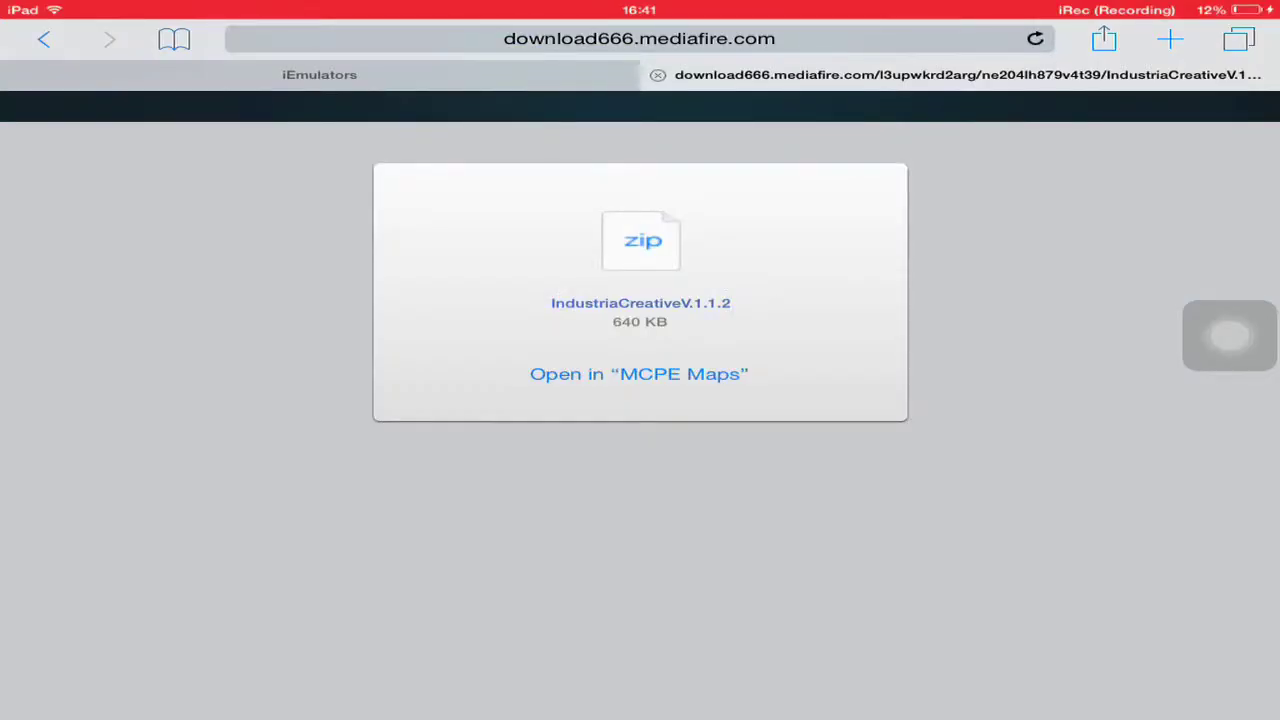
{"action": "left_click", "coordinate": [639, 374]}
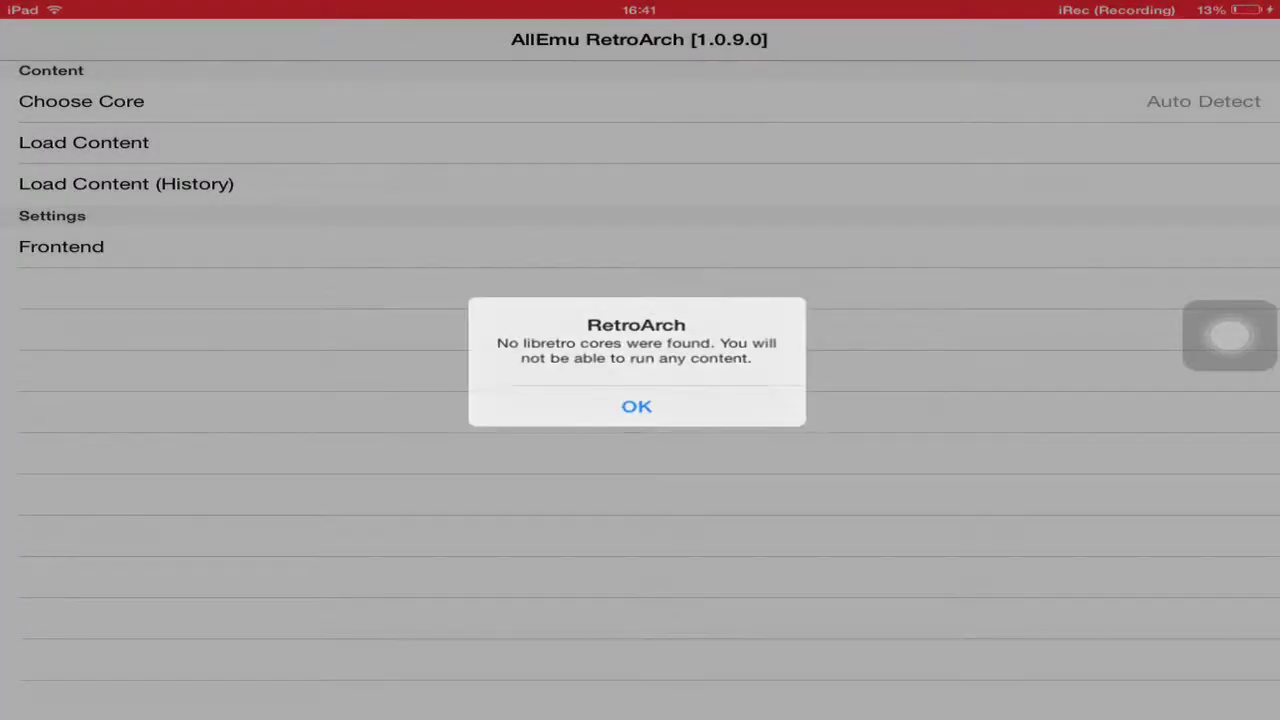
{"action": "left_click", "coordinate": [636, 406]}
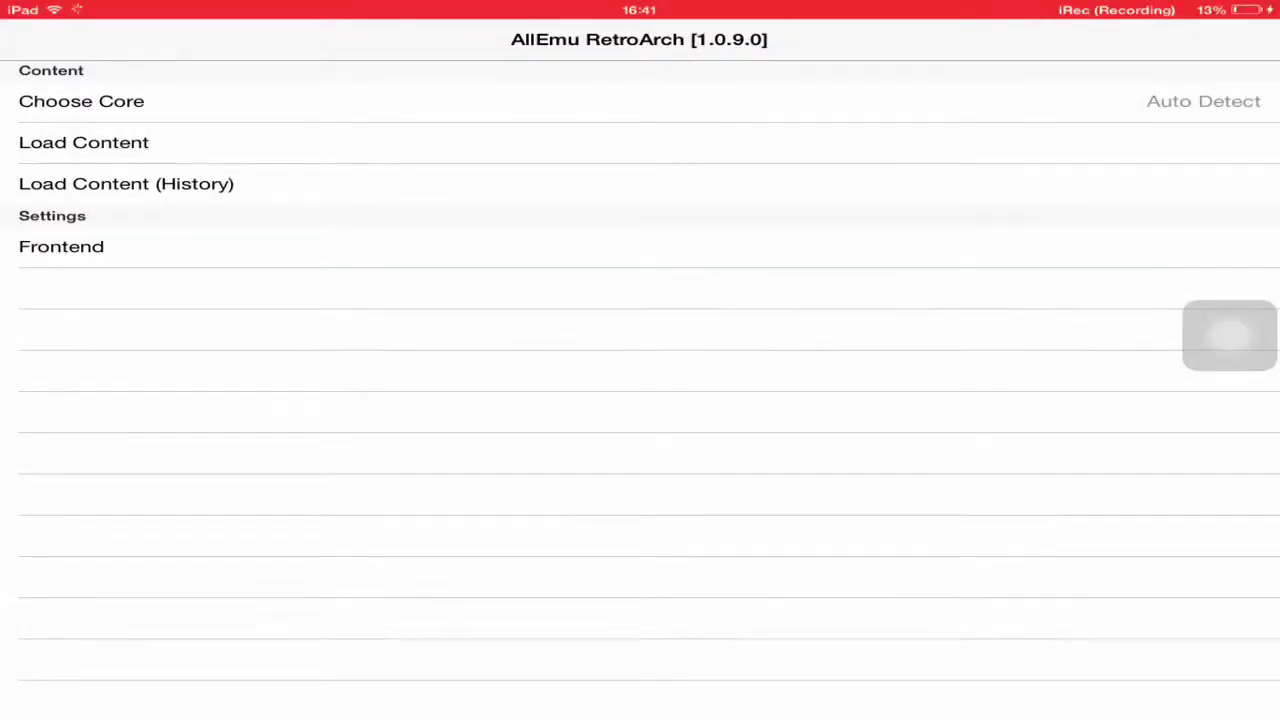
{"action": "left_click", "coordinate": [83, 142]}
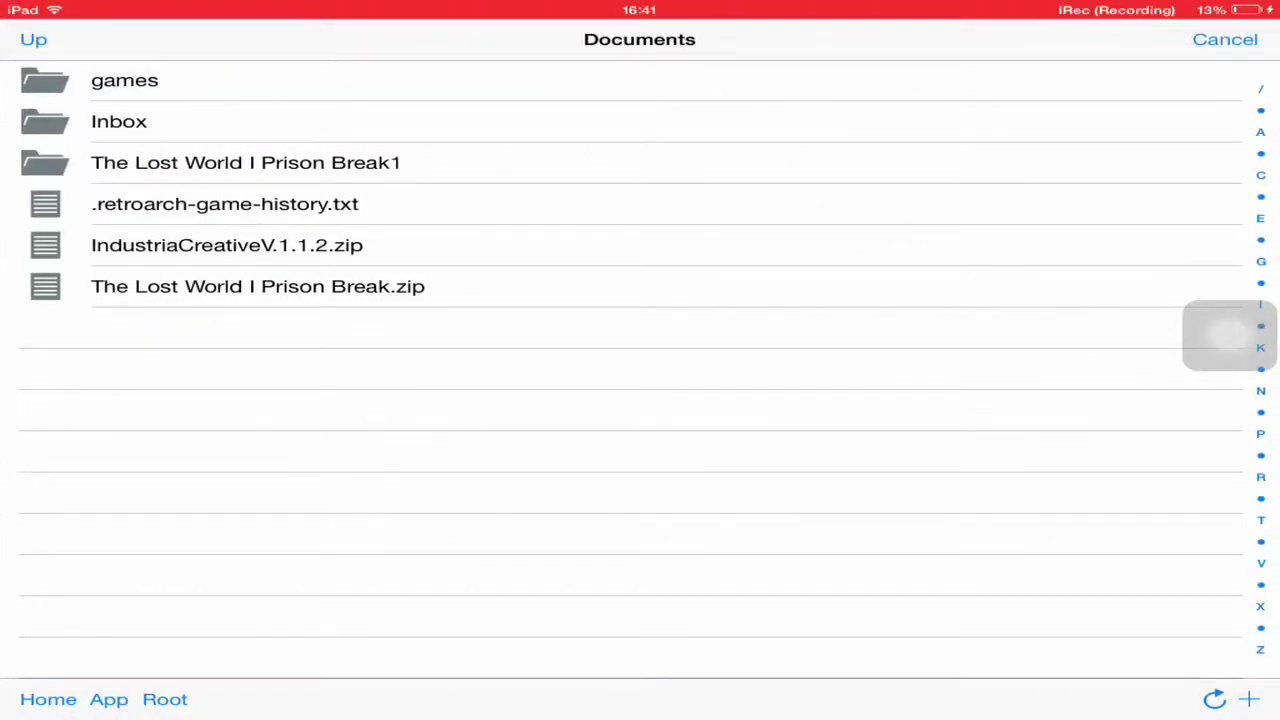
- Unzip IndustriaCreativeV.1.1.2.zip into a new folder named IndustriaCreativeV.1.1.21
{"action": "scroll", "coordinate": [640, 300], "scroll_direction": "down", "scroll_amount": 1}
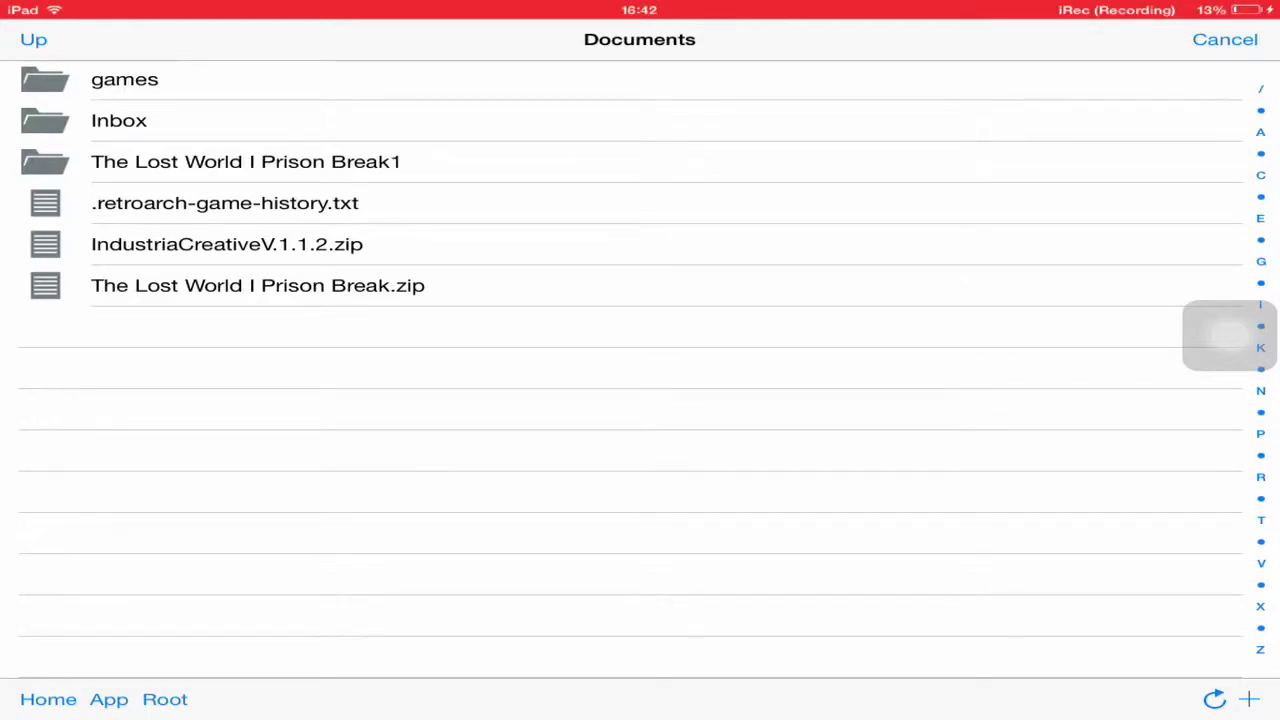
{"action": "left_click", "coordinate": [226, 244]}
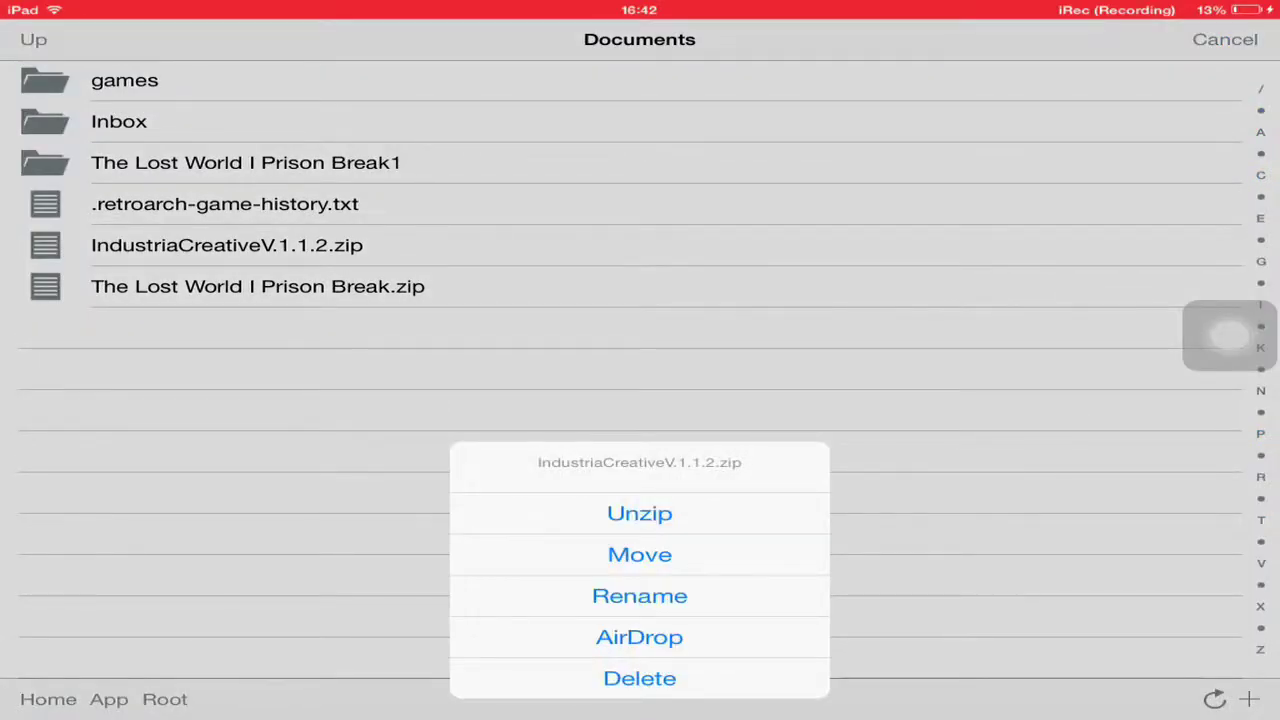
{"action": "left_click", "coordinate": [639, 513]}
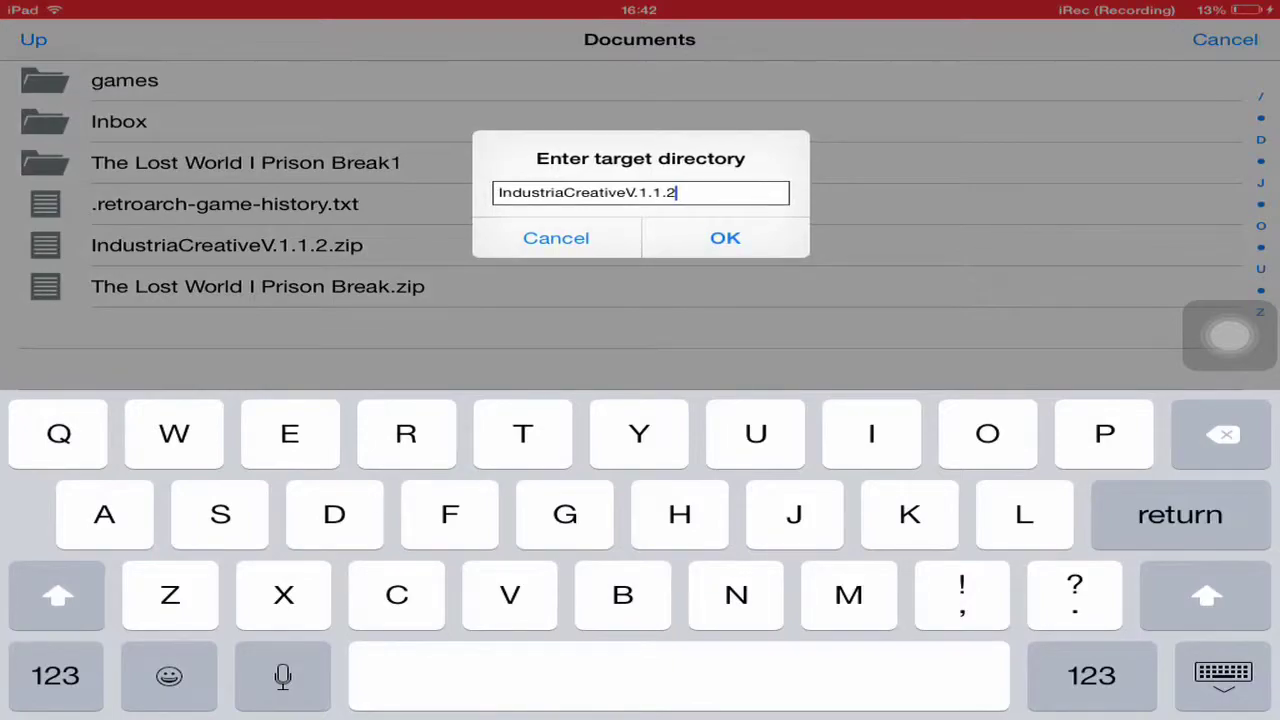
{"action": "left_click", "coordinate": [1091, 675]}
{"action": "type", "text": "1"}
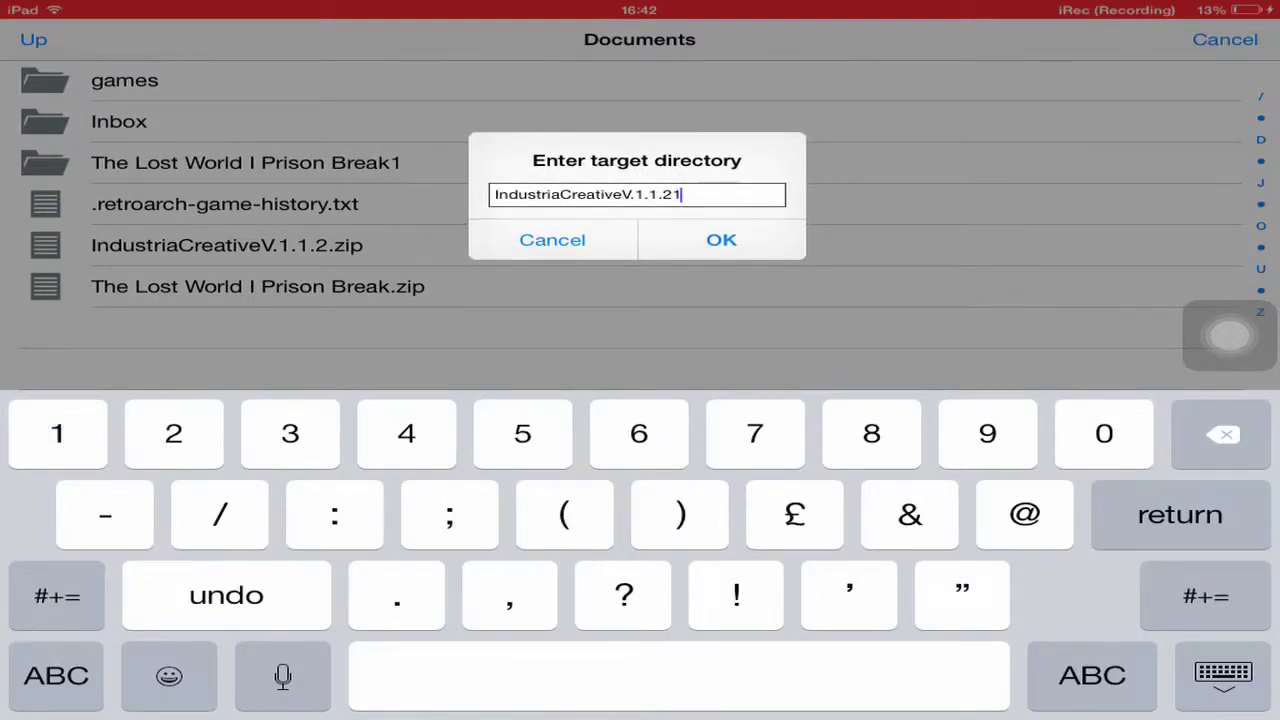
{"action": "left_click", "coordinate": [721, 240]}
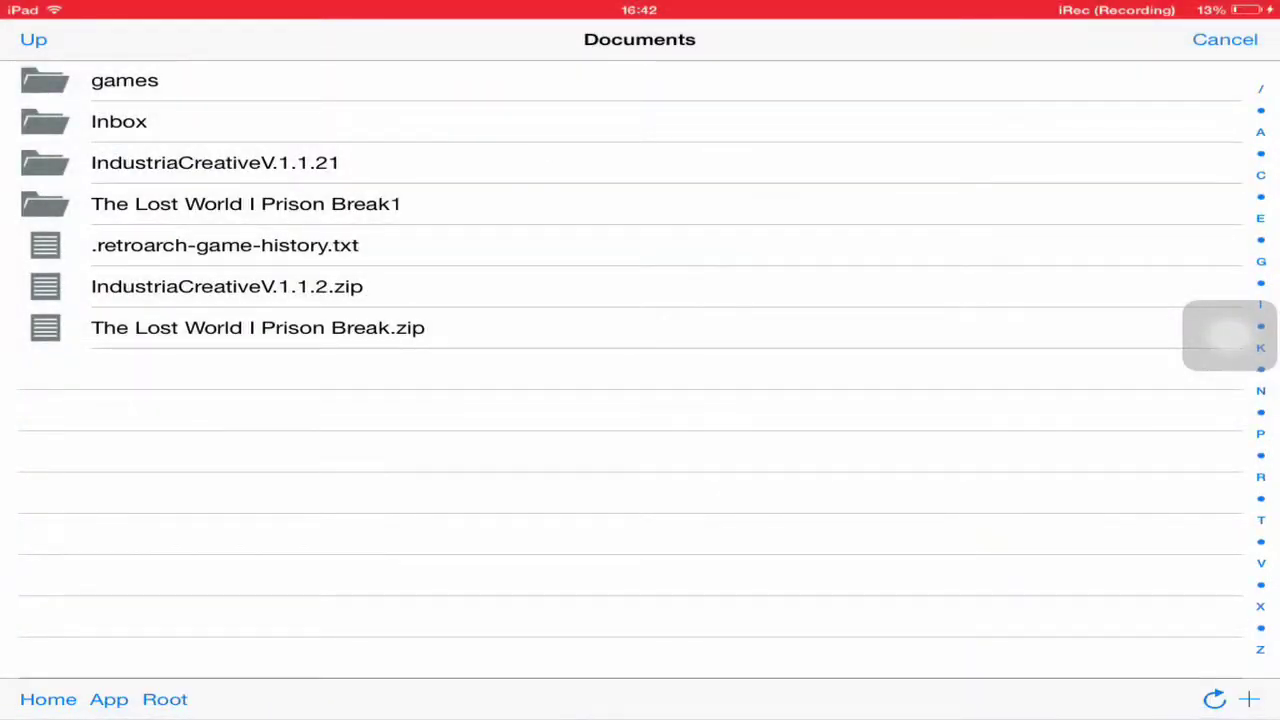
{"action": "scroll", "coordinate": [640, 360], "scroll_direction": "up", "scroll_amount": 2}
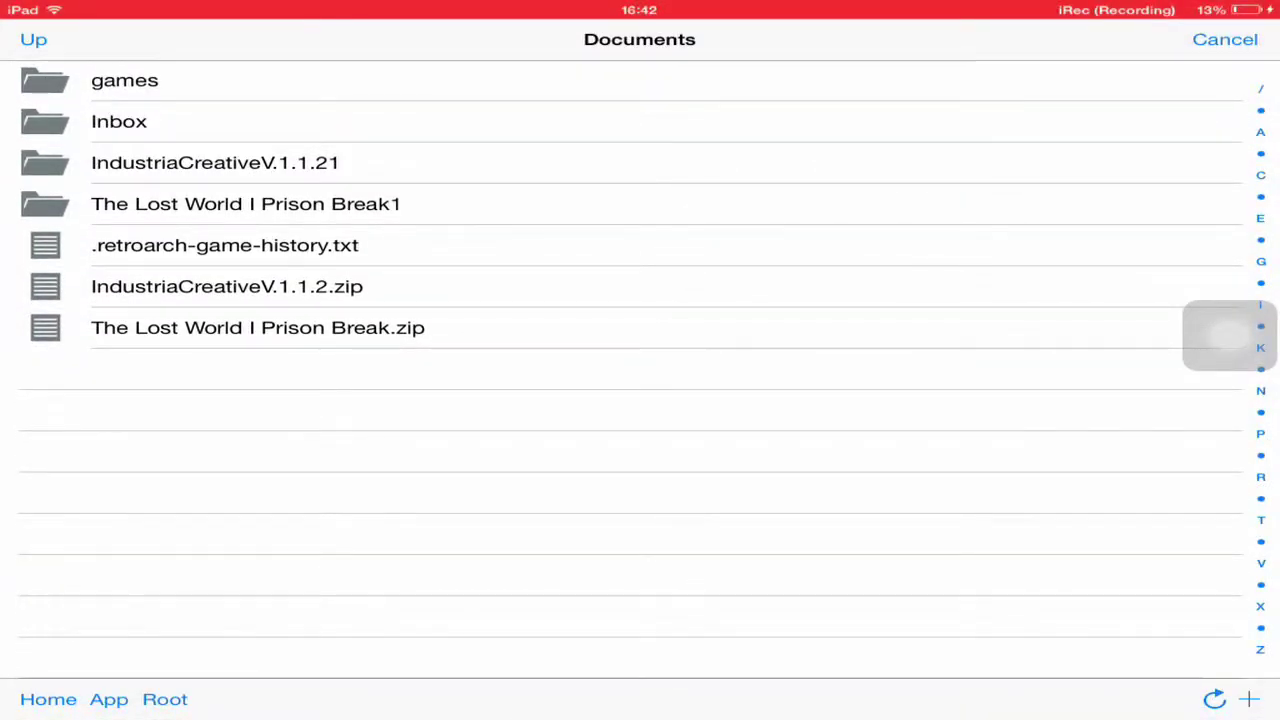
- Move IndustriaCreative out of IndustriaCreativeV.1.1.21 up into Documents
{"action": "left_click", "coordinate": [214, 162]}
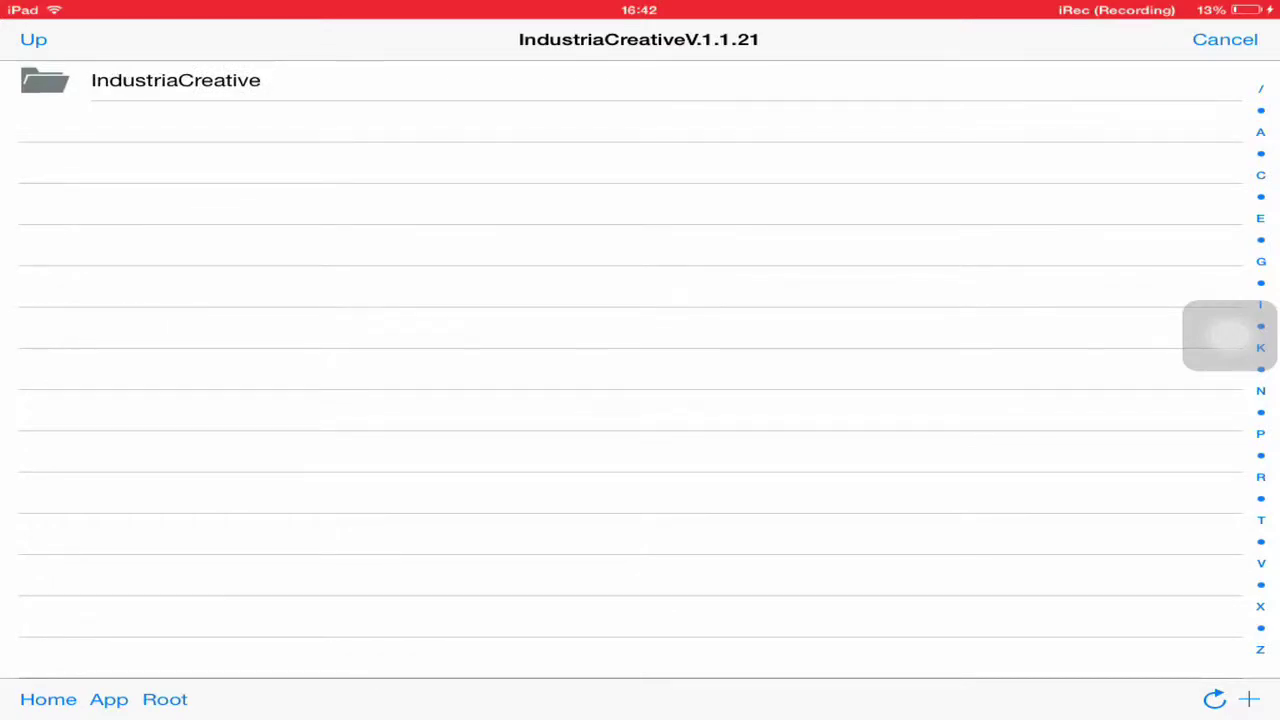
{"action": "left_click", "coordinate": [176, 80]}
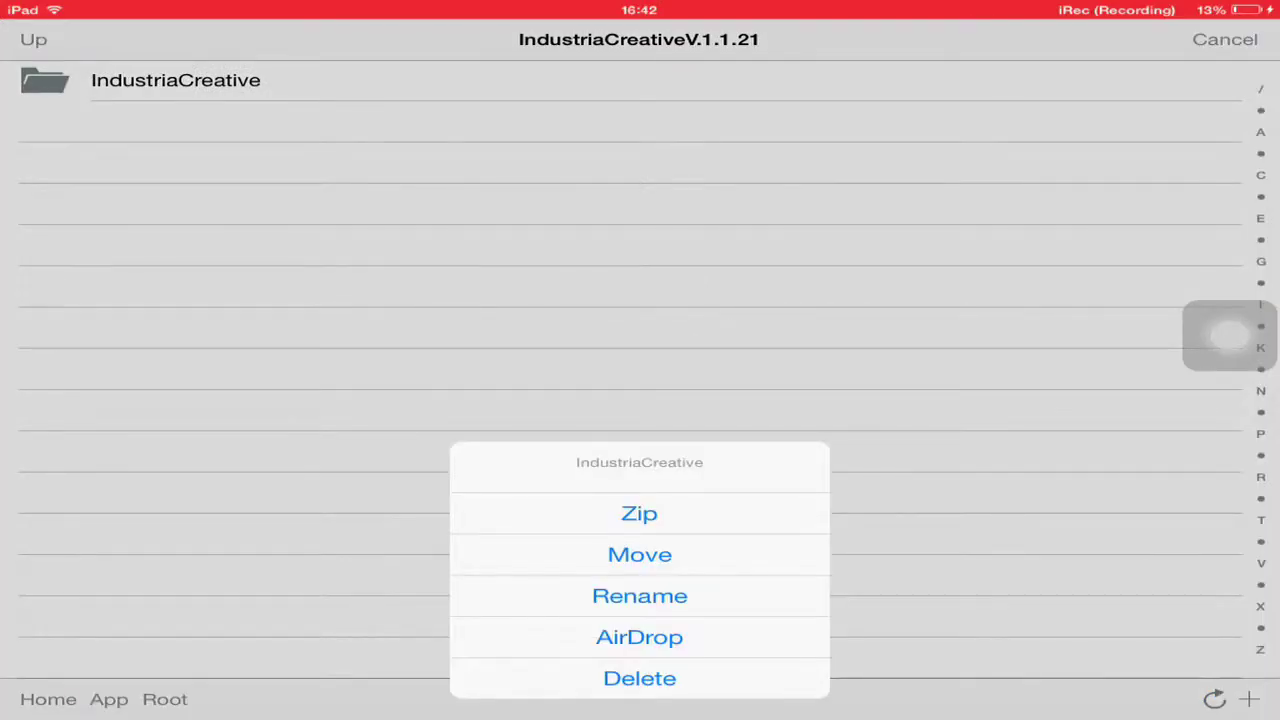
{"action": "left_click", "coordinate": [639, 554]}
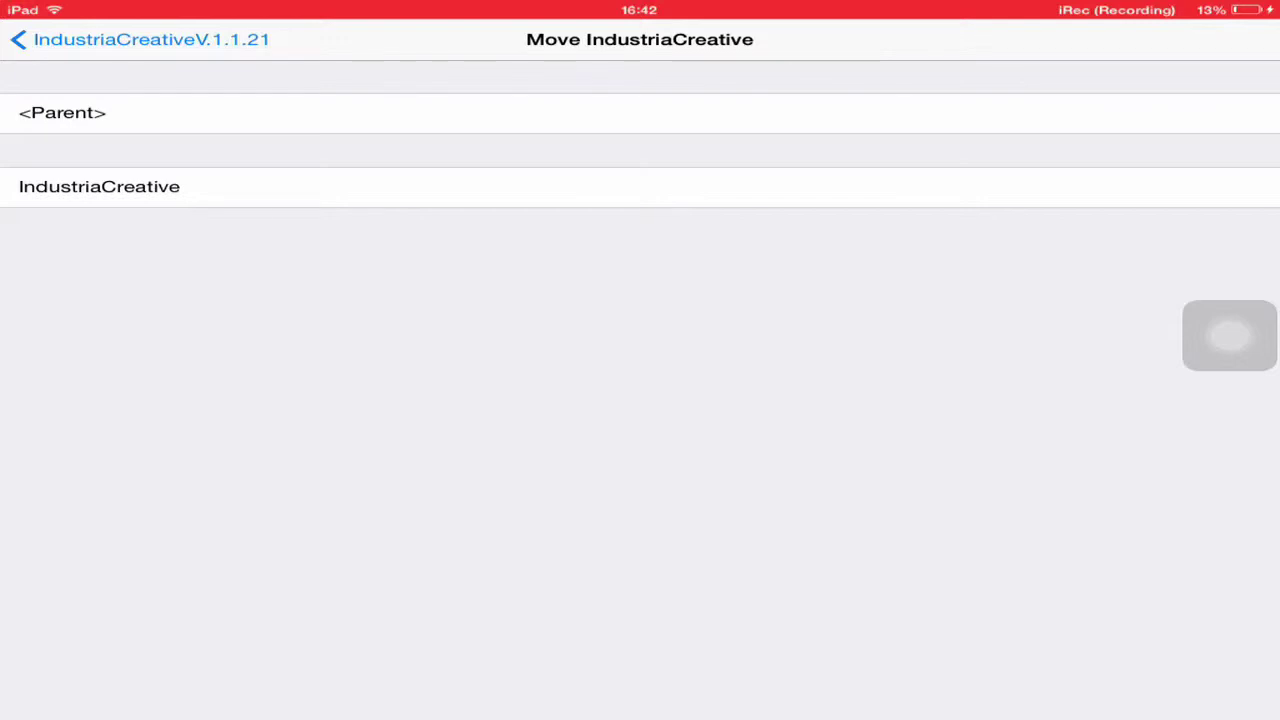
{"action": "left_click", "coordinate": [62, 112]}
{"action": "left_click", "coordinate": [33, 39]}
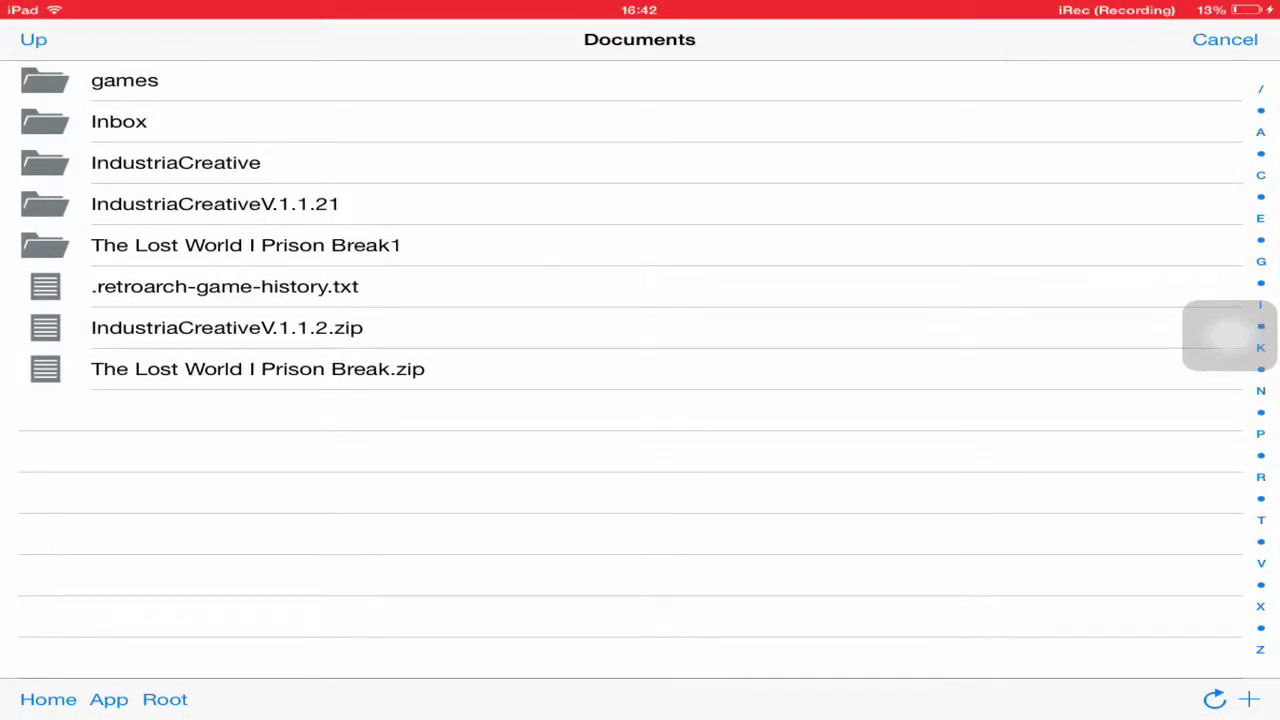
- Move the IndustriaCreative folder from Documents into the games folder
{"action": "left_click", "coordinate": [124, 80]}
{"action": "left_click", "coordinate": [33, 39]}
{"action": "left_click", "coordinate": [175, 162]}
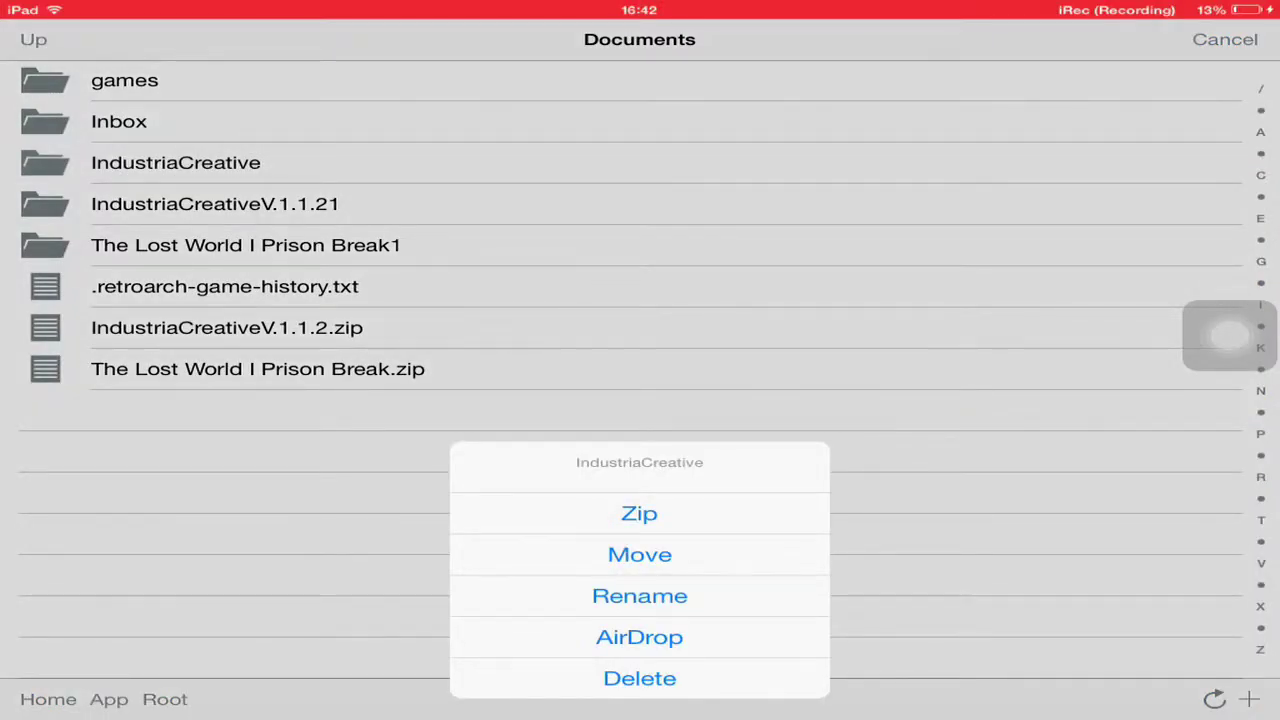
{"action": "left_click", "coordinate": [639, 554]}
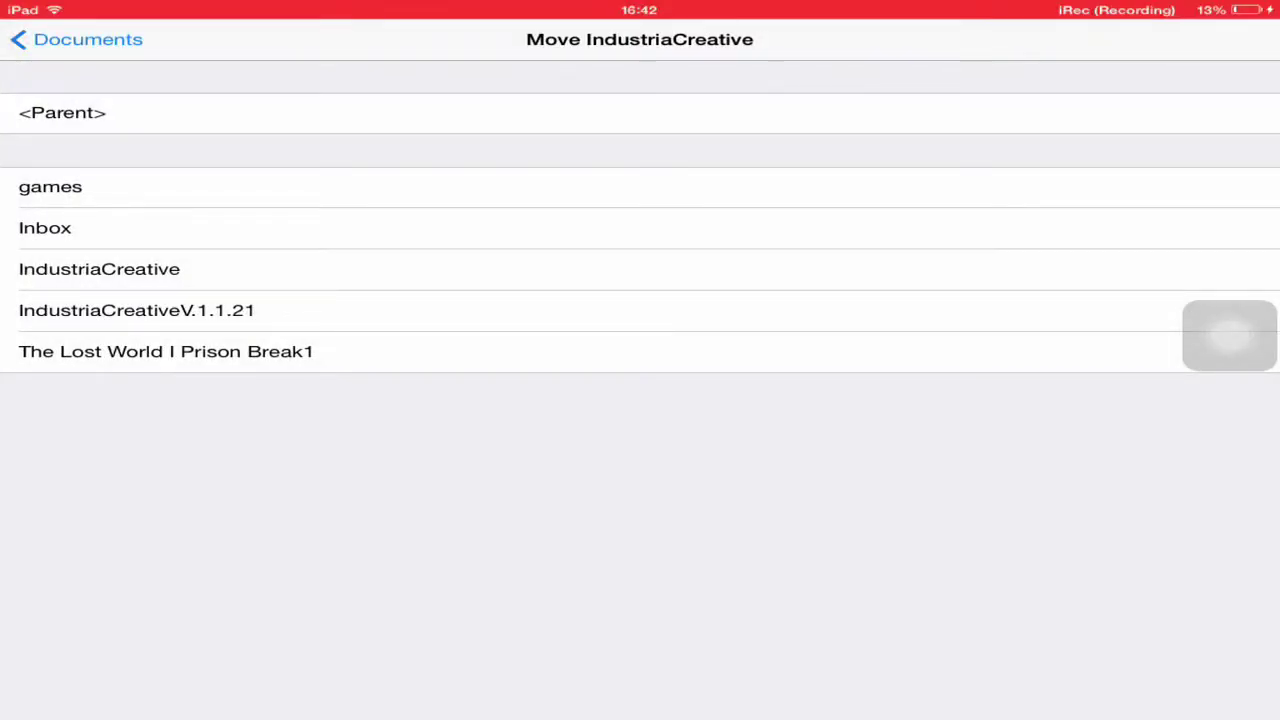
{"action": "left_click", "coordinate": [50, 187]}
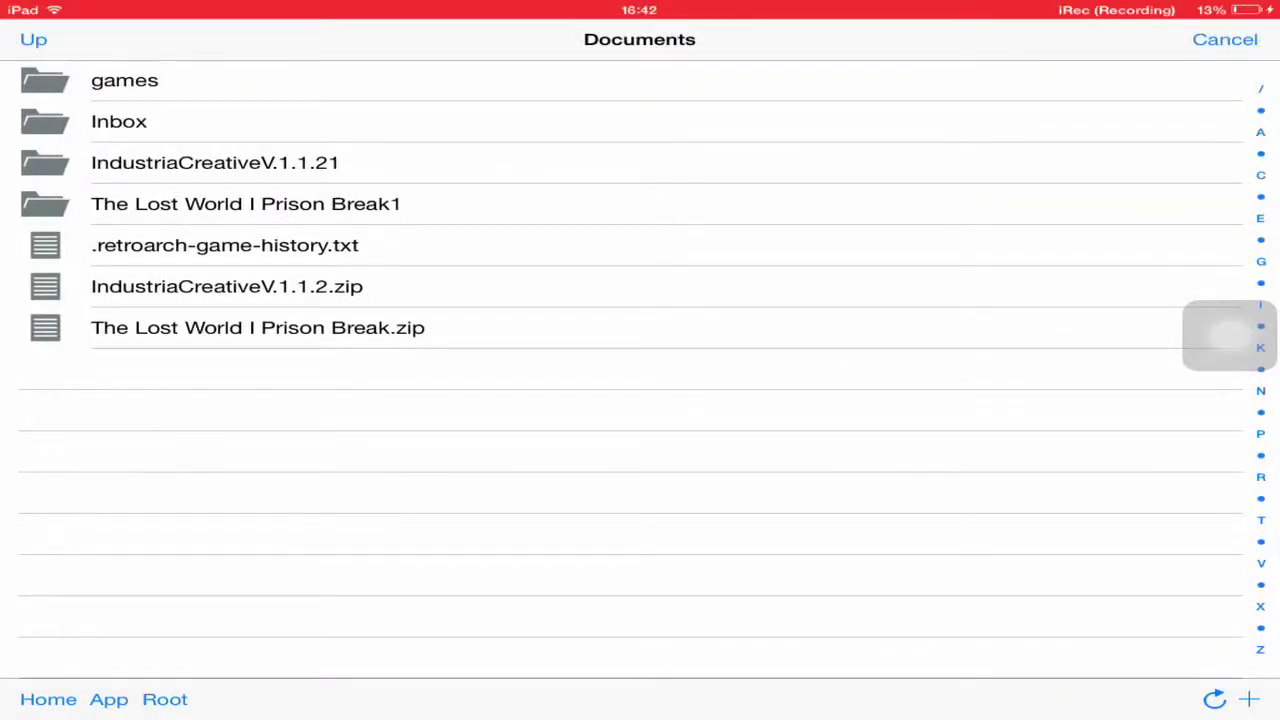
- Move IndustriaCreative from games into the com.mojang folder
{"action": "left_click", "coordinate": [124, 80]}
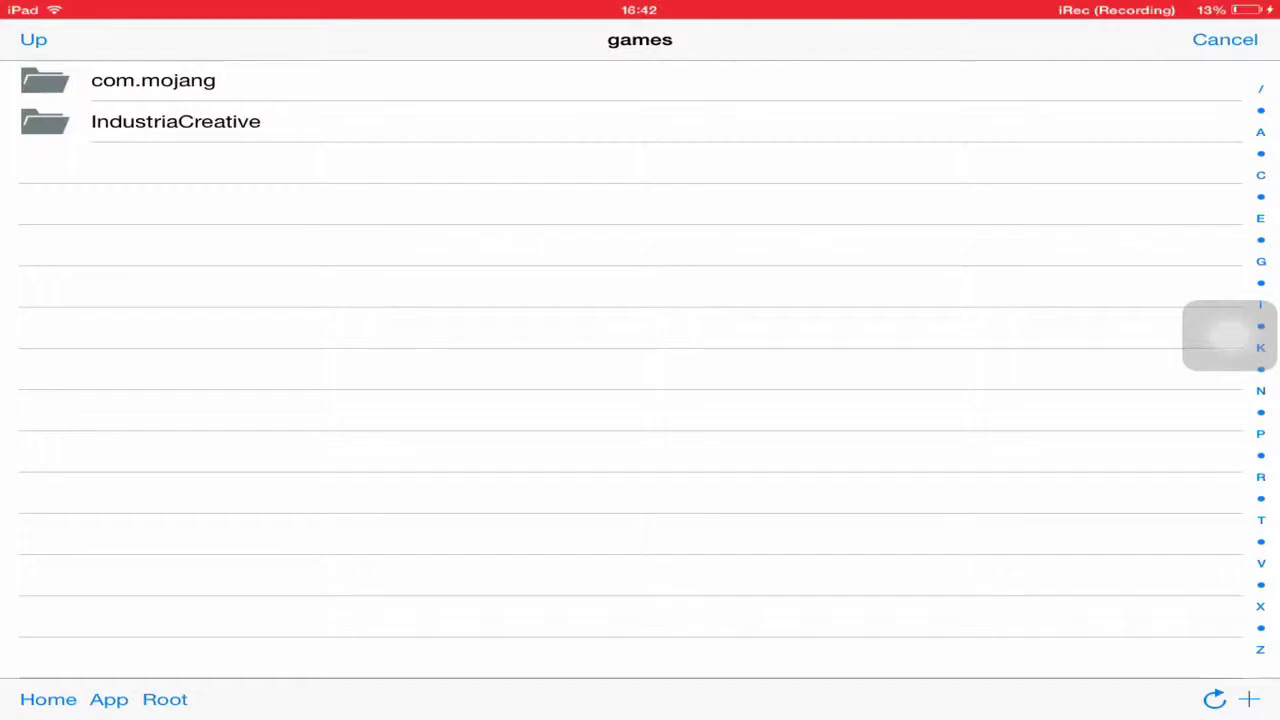
{"action": "left_click", "coordinate": [175, 121]}
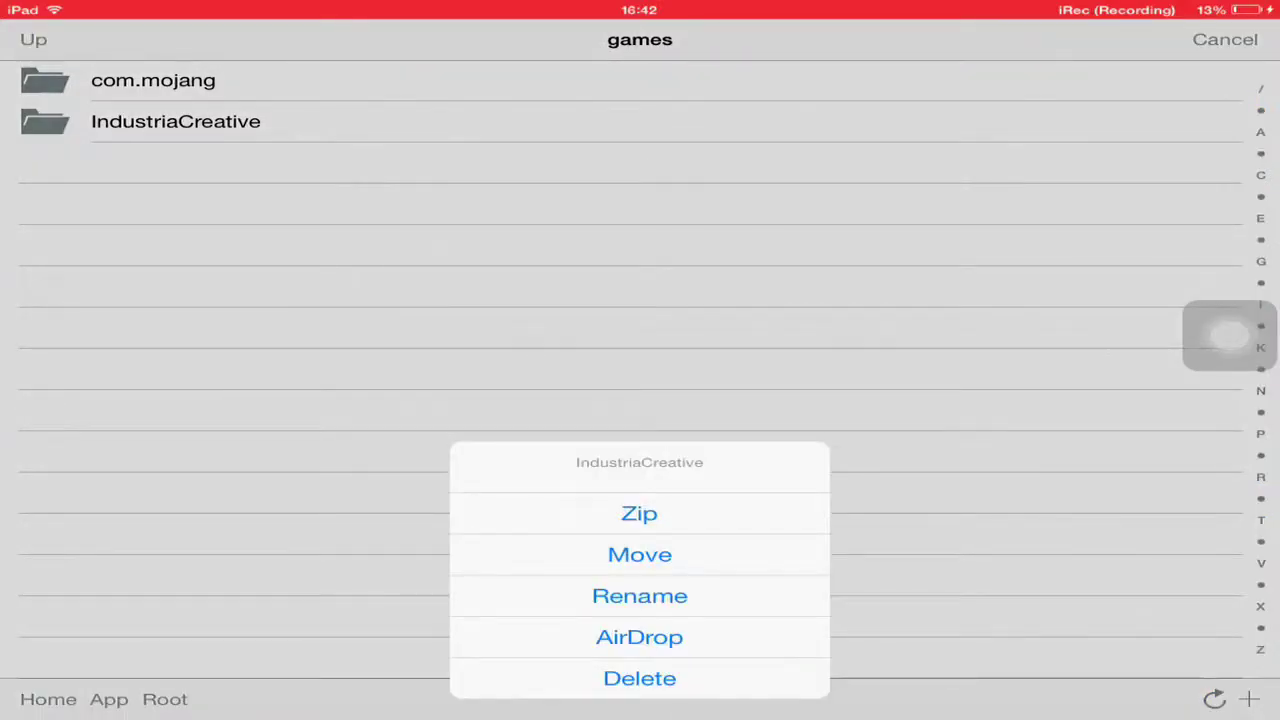
{"action": "left_click", "coordinate": [639, 554]}
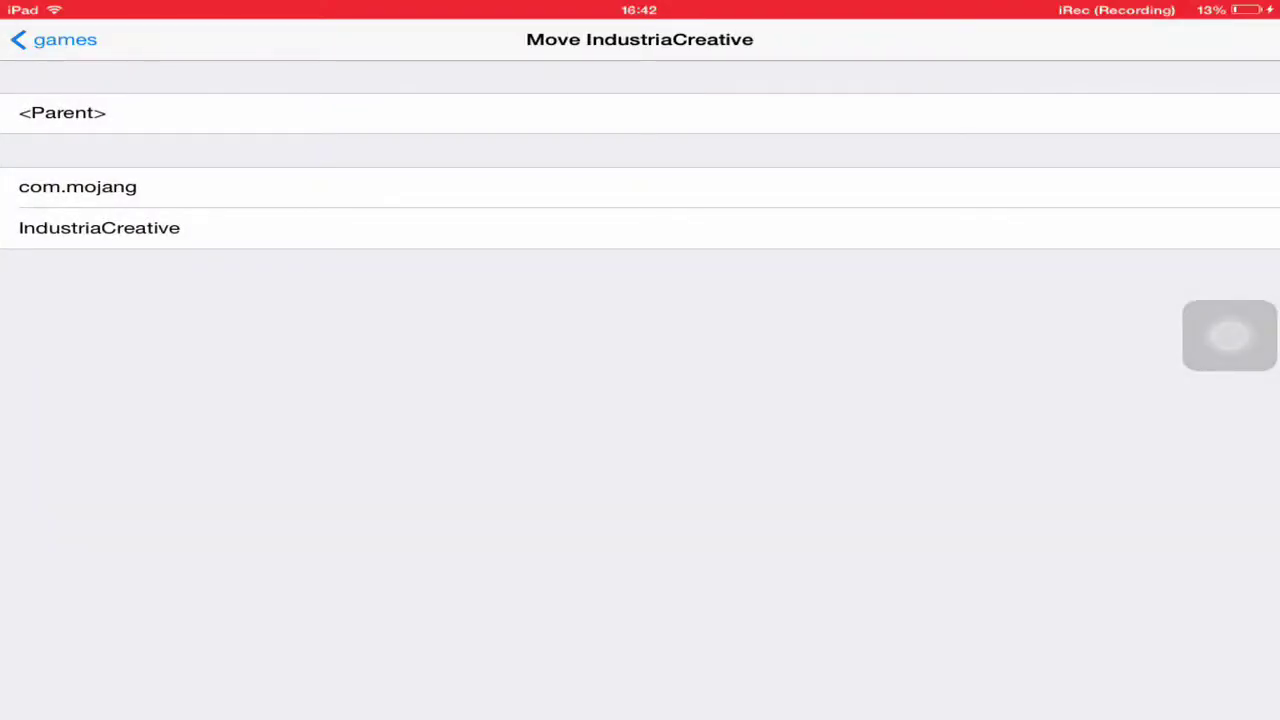
{"action": "left_click", "coordinate": [62, 112]}
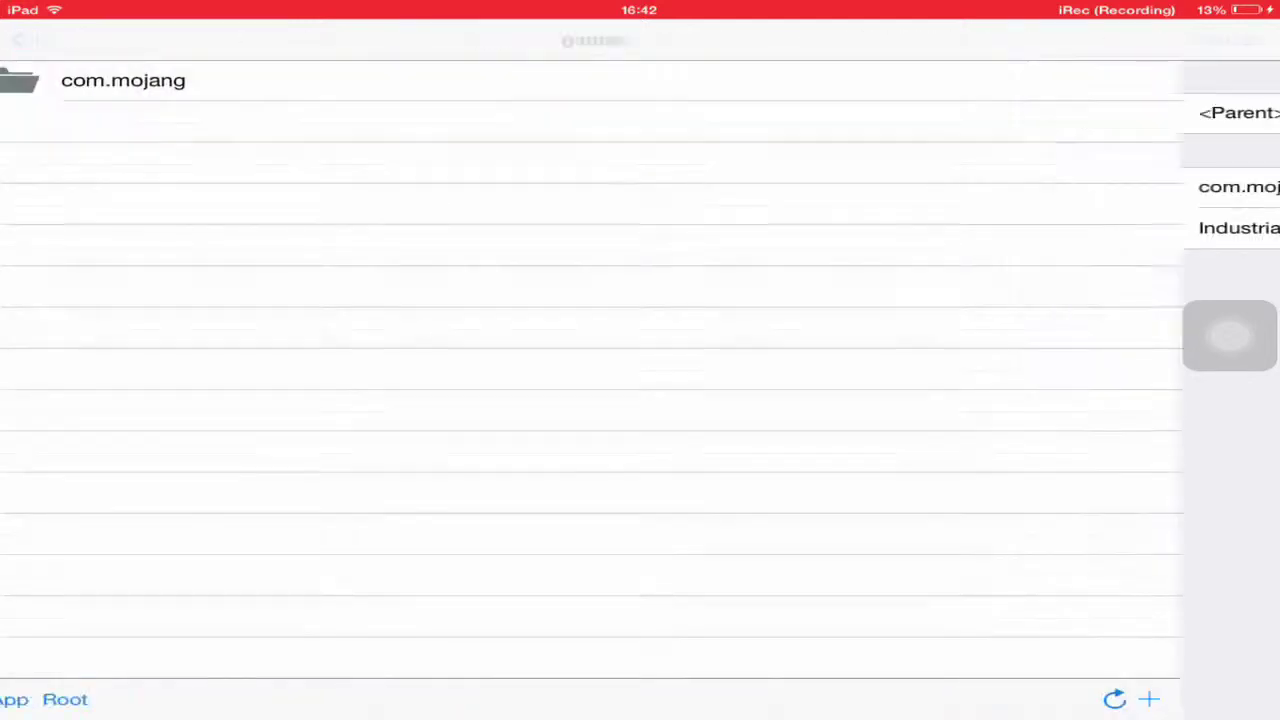
- Move IndustriaCreative from com.mojang into minecraftWorlds, then return up to games
{"action": "left_click", "coordinate": [153, 80]}
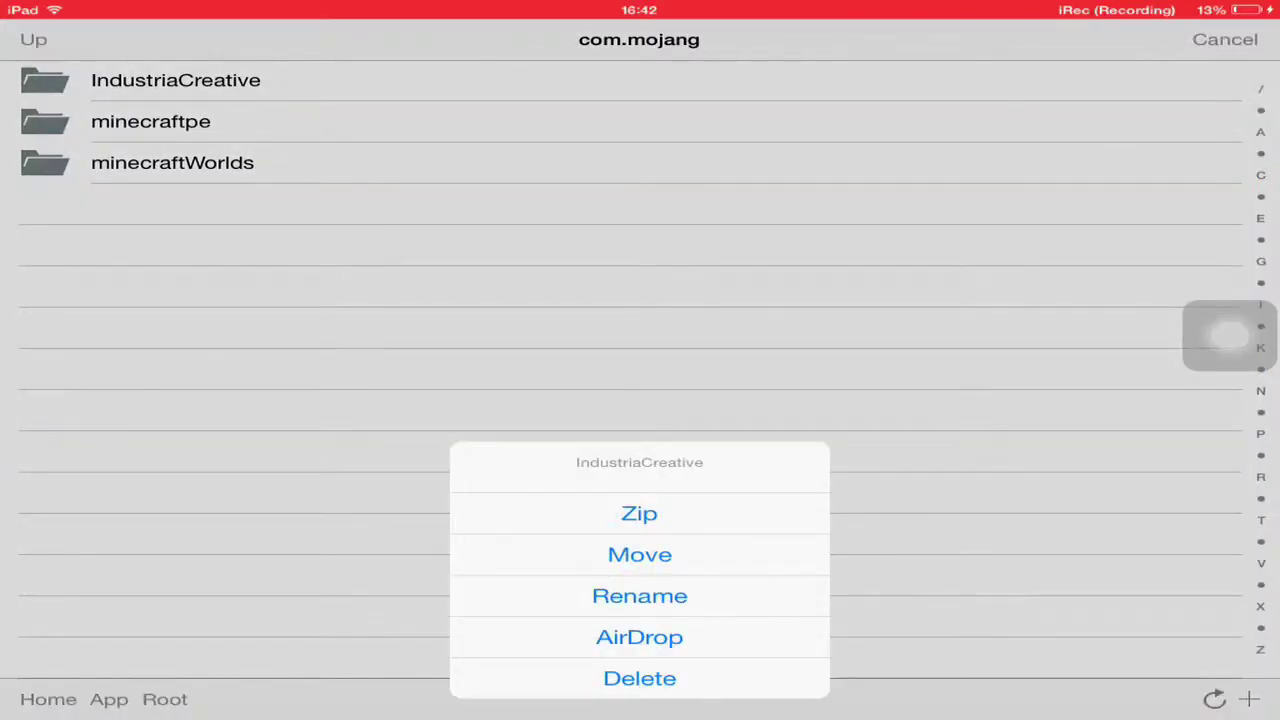
{"action": "left_click", "coordinate": [639, 554]}
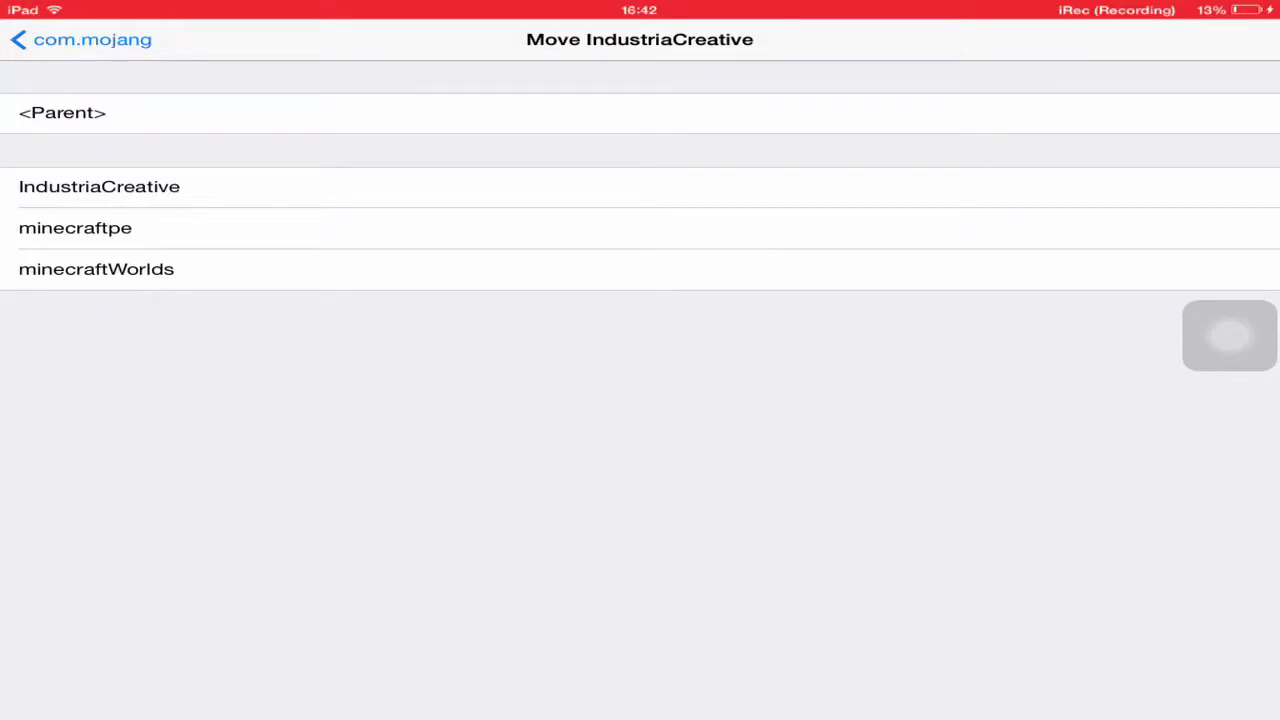
{"action": "left_click", "coordinate": [96, 269]}
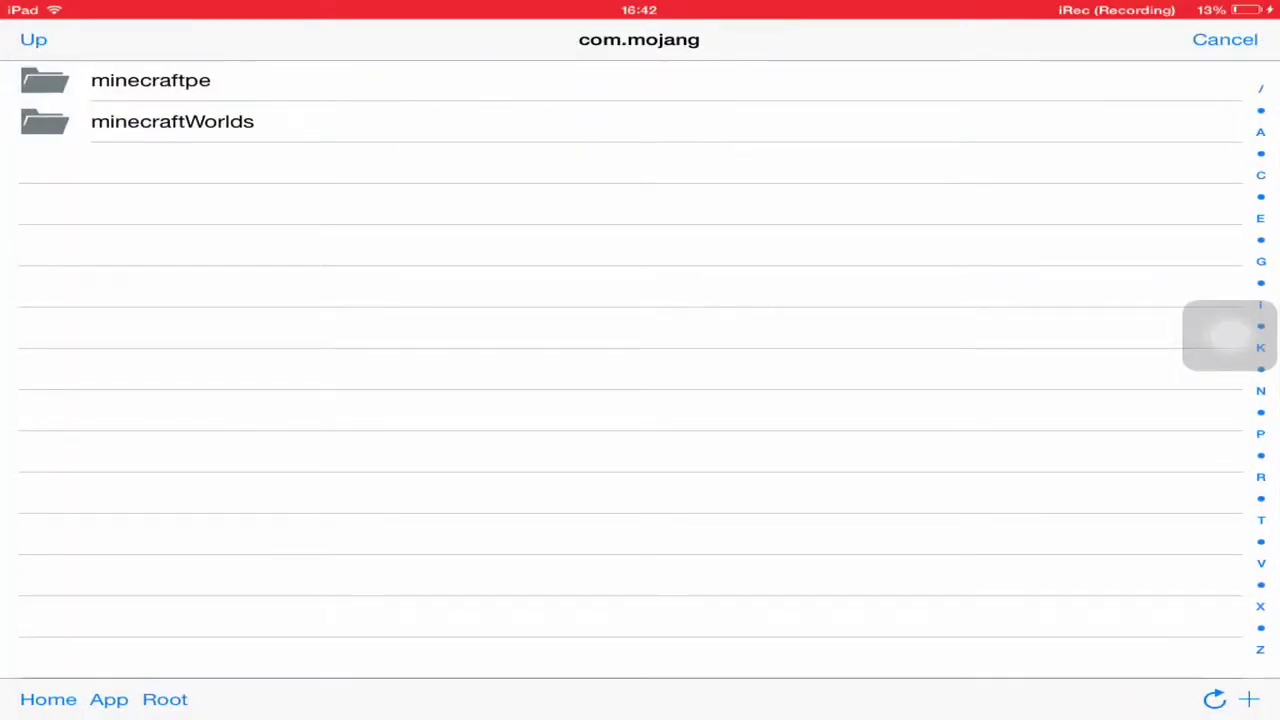
{"action": "left_click", "coordinate": [33, 39]}
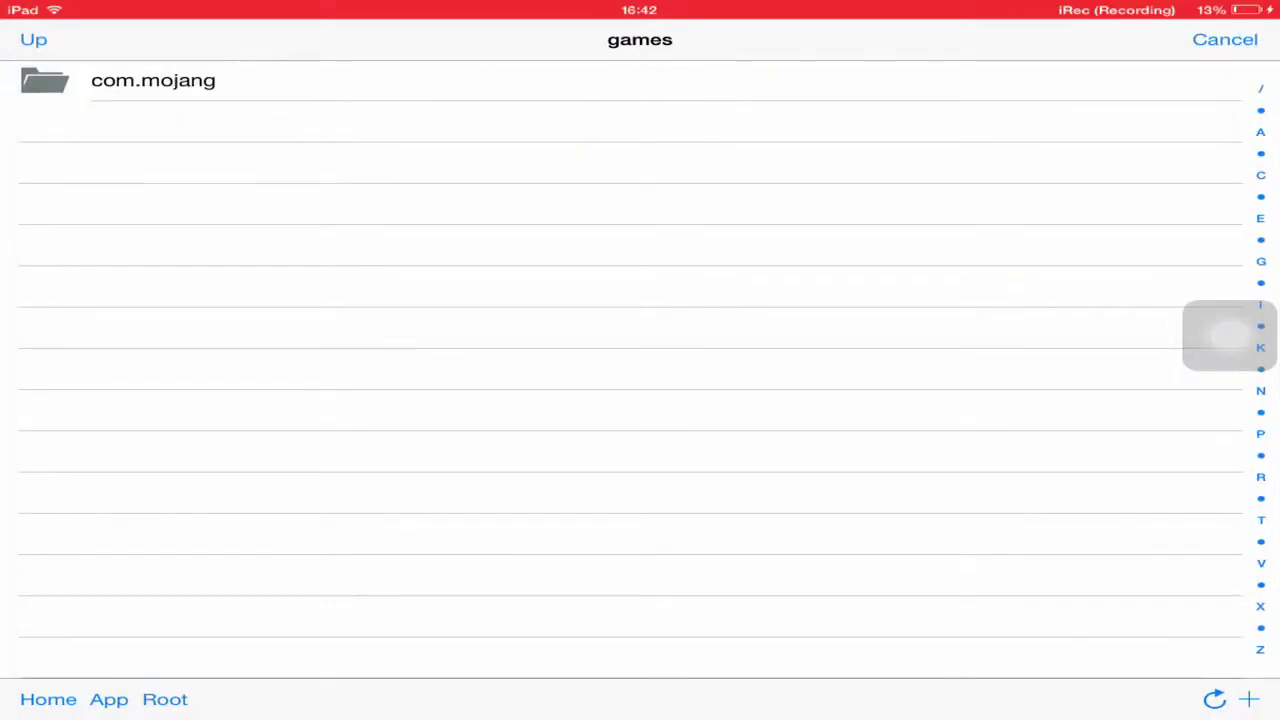
- Search the App Store for 'minecraft' and re-download Minecraft – Pocket Edition
{"action": "left_click", "coordinate": [33, 39]}
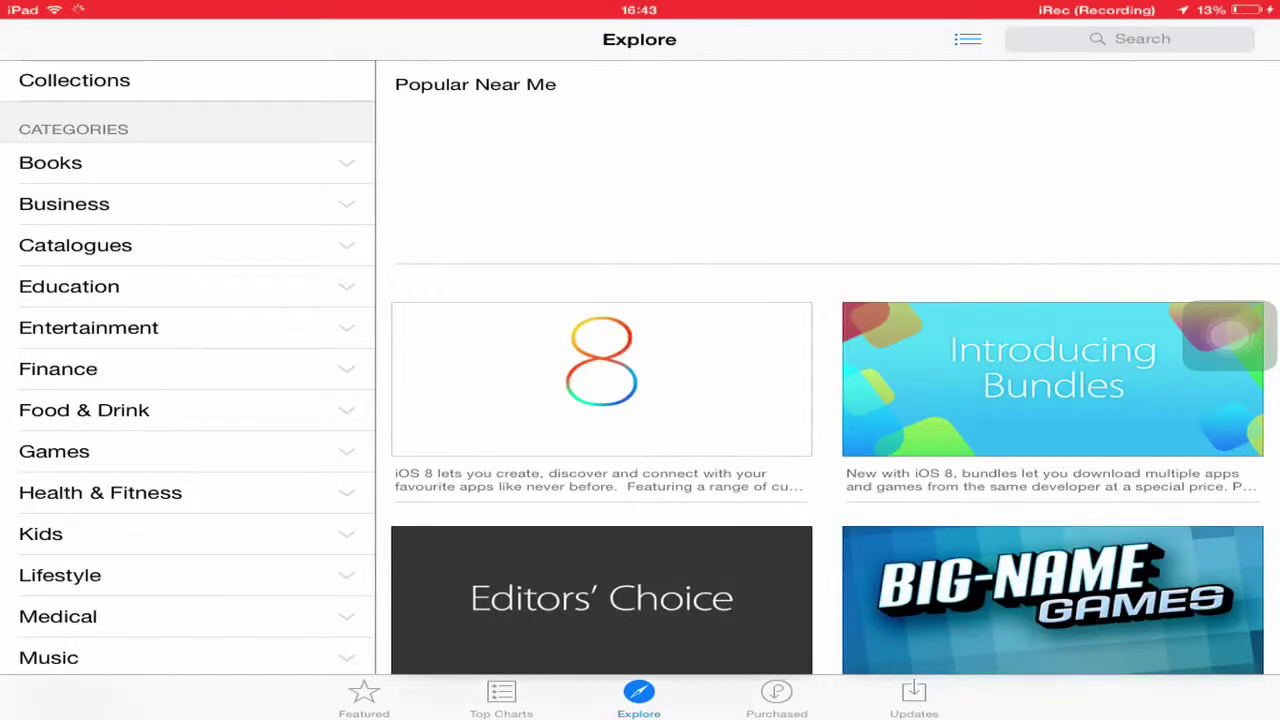
{"action": "left_click", "coordinate": [1130, 38]}
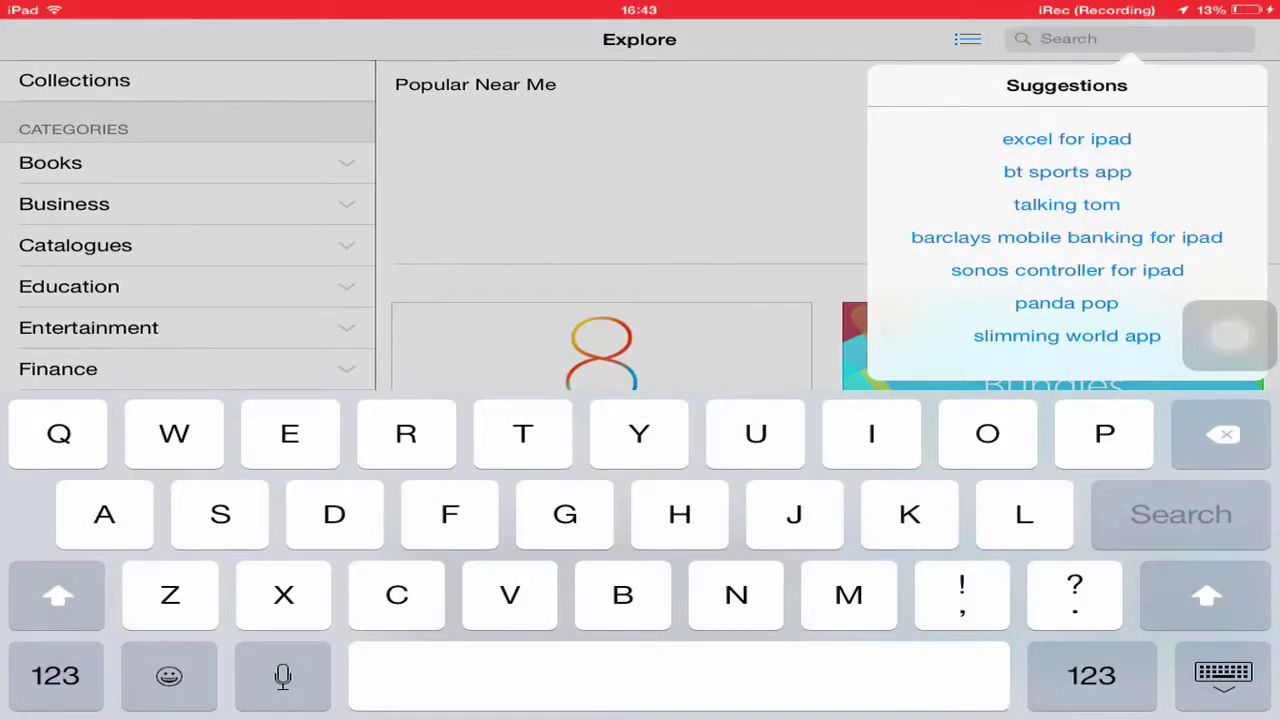
{"action": "type", "text": "minecraft"}
{"action": "key", "text": "Return"}
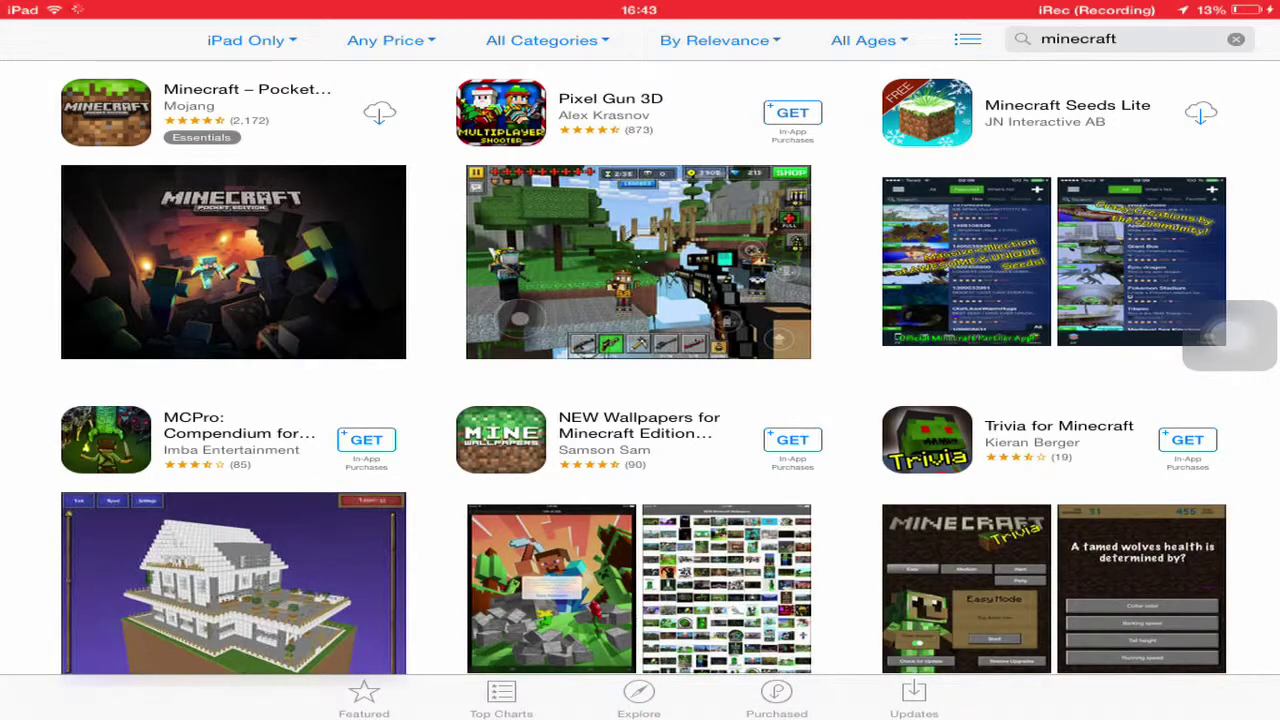
{"action": "left_click", "coordinate": [379, 113]}
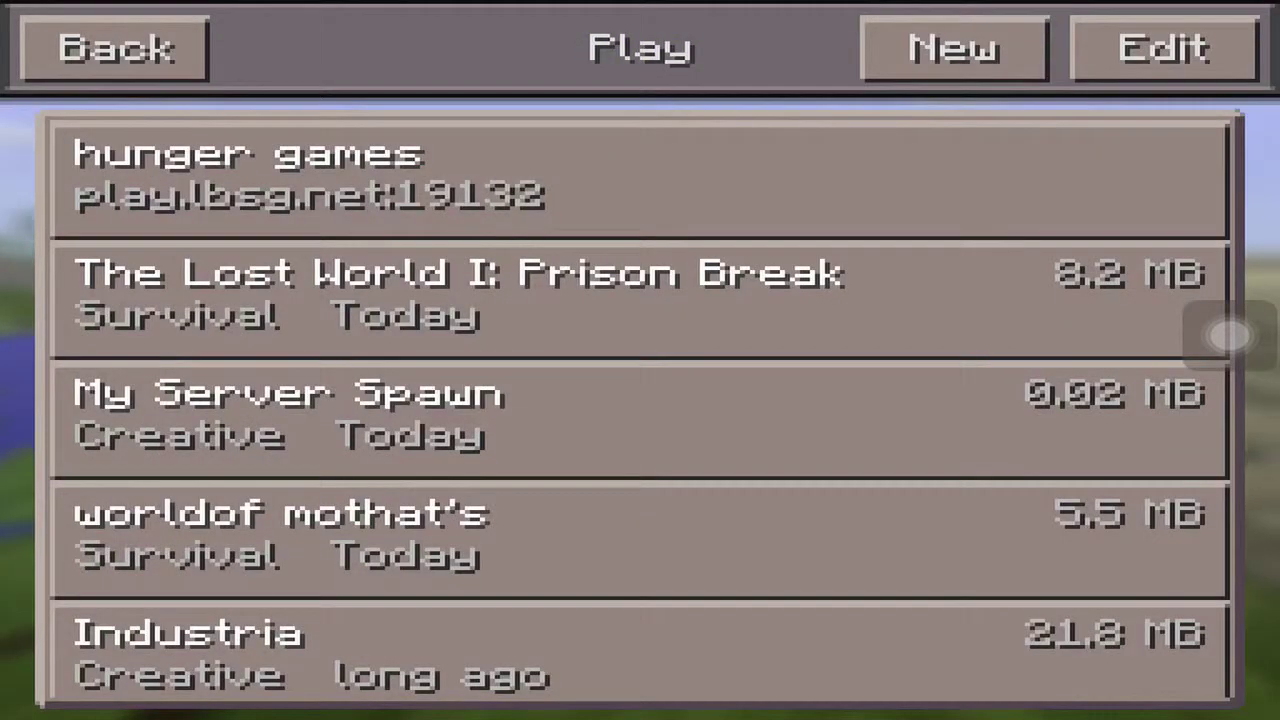
- Scroll the saved-worlds list on the Play screen and open the Industria world
{"action": "left_click_drag", "start_coordinate": [640, 535], "coordinate": [640, 385]}
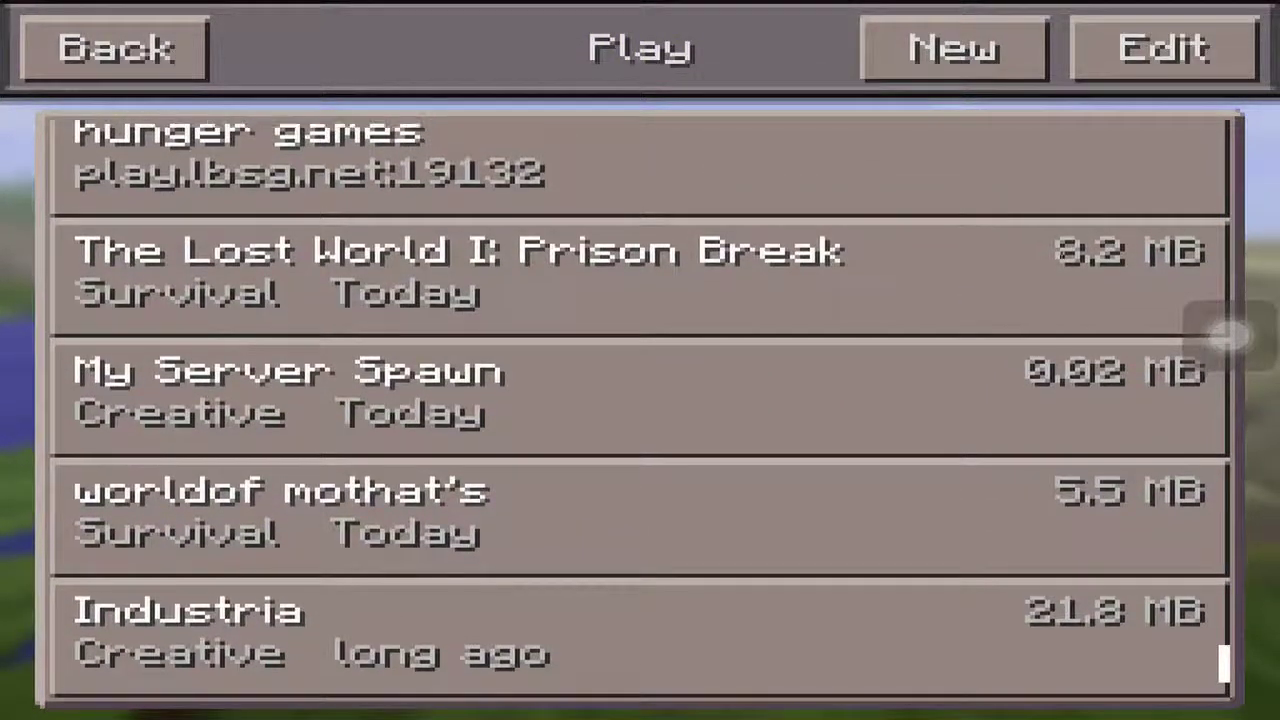
{"action": "left_click", "coordinate": [640, 635]}
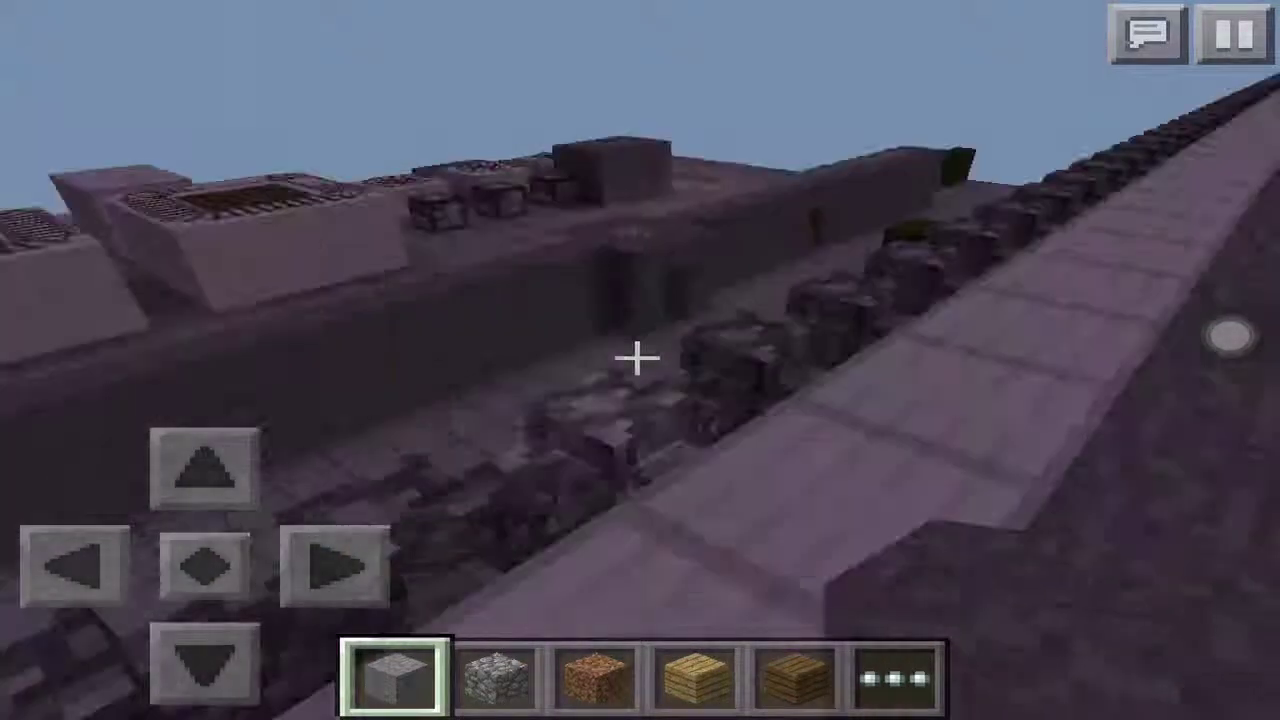
- Fly up, then move forward and turn onto Industria's lane-marked city road
{"action": "double_click", "coordinate": [205, 565]}
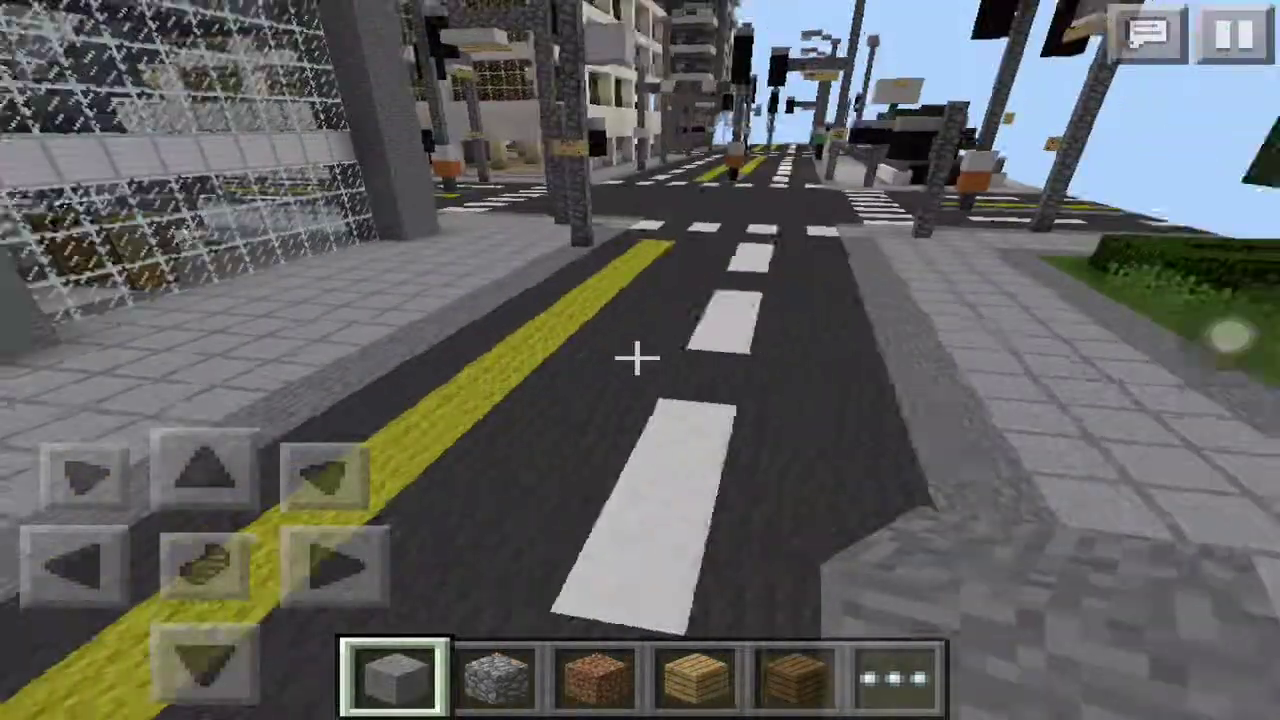
{"action": "left_click", "coordinate": [335, 565]}
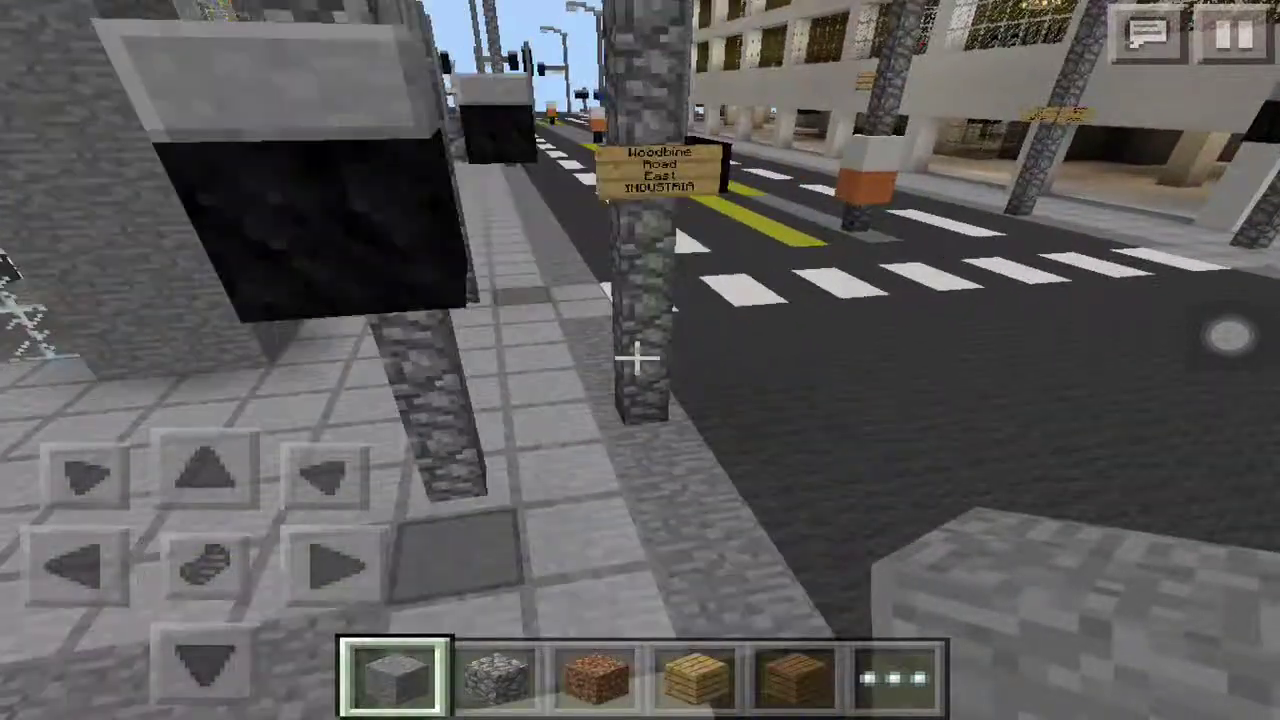
{"action": "left_click", "coordinate": [205, 467]}
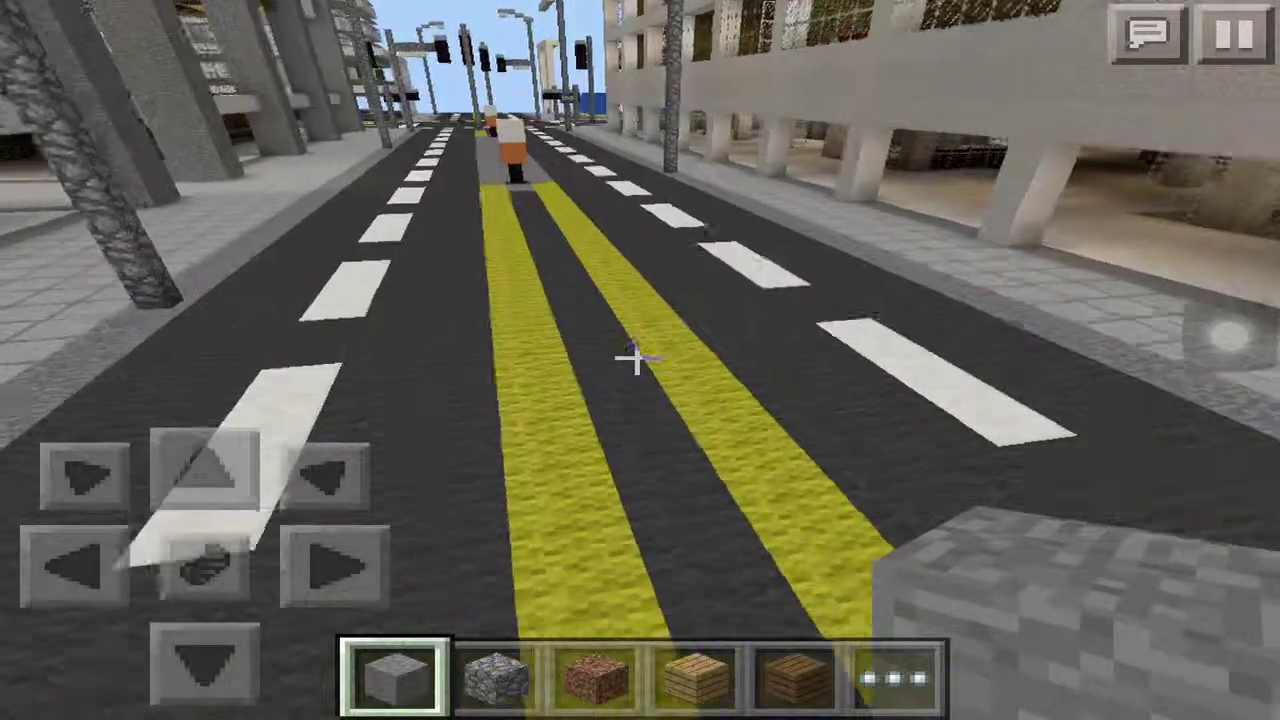